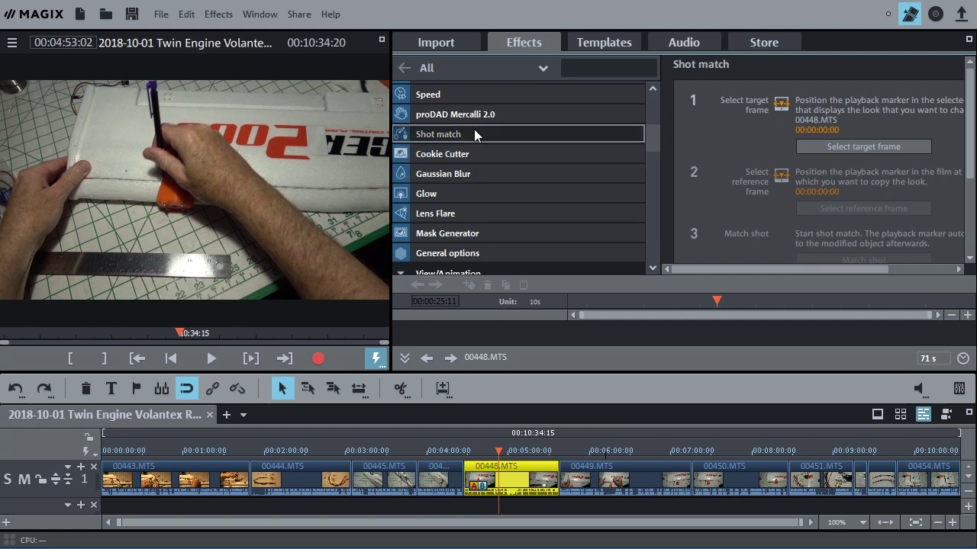
# - Select clip 00448.MTS and switch the Effects list to Brightness/Contrast
pyautogui.click(525, 504)
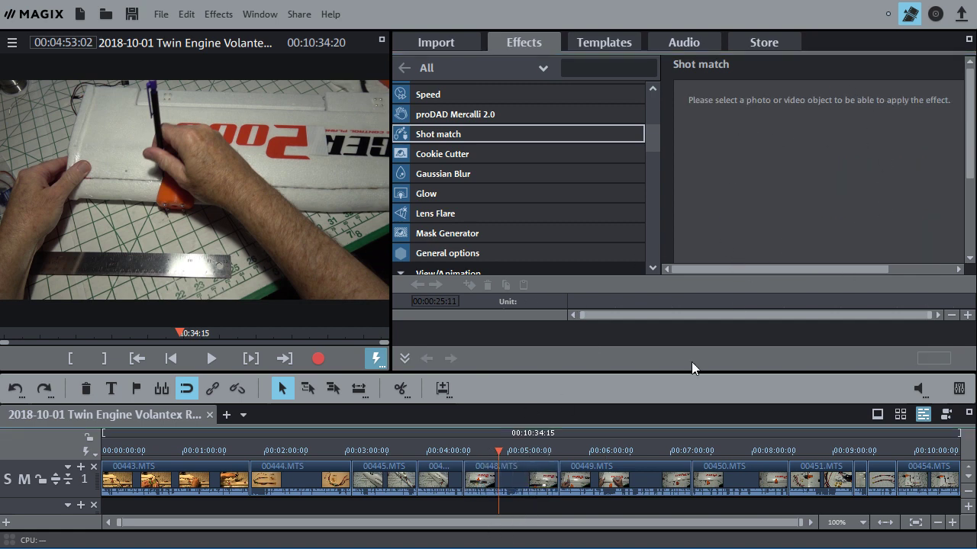
pyautogui.click(519, 470)
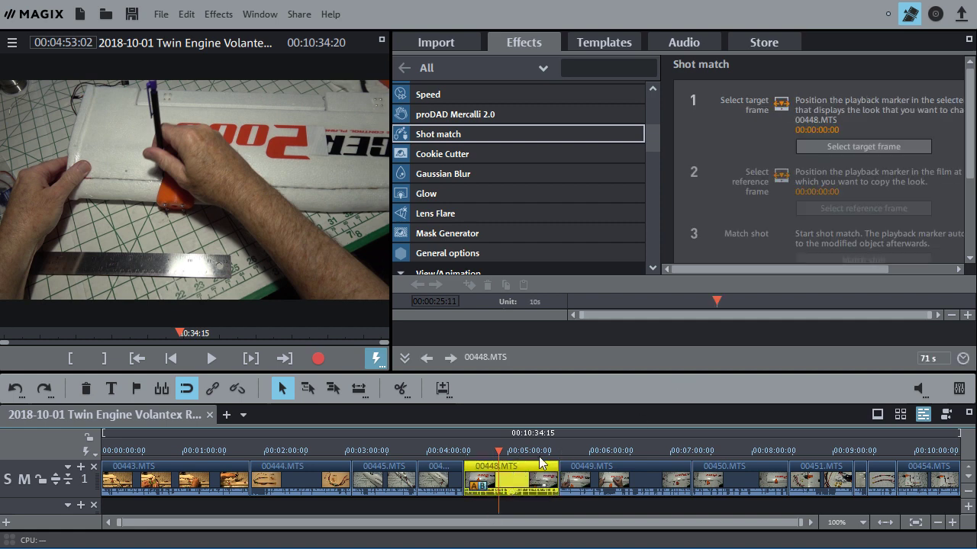
pyautogui.click(439, 133)
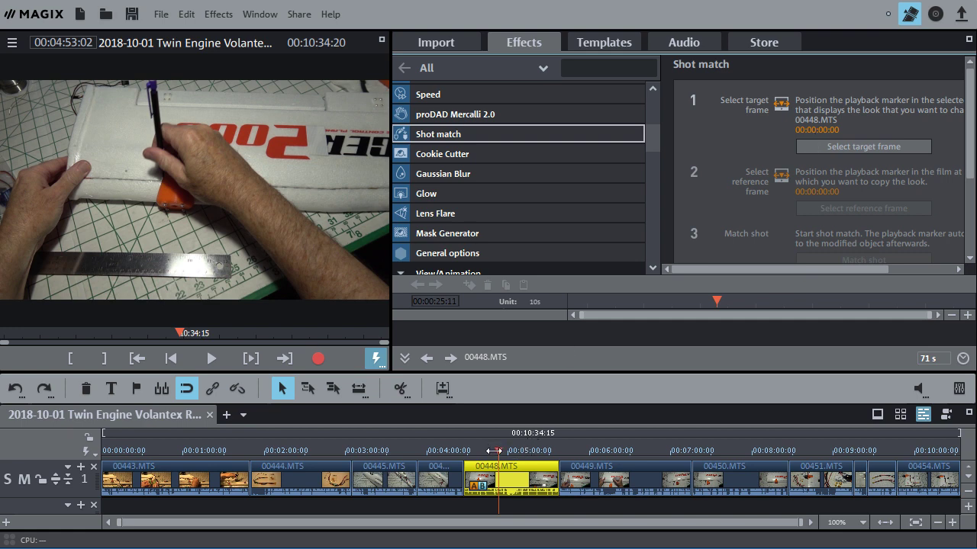
# - Scrub the timeline to preview the footage and settle on a representative frame of 00448.MTS
pyautogui.moveTo(497, 450); pyautogui.dragTo(326, 449)
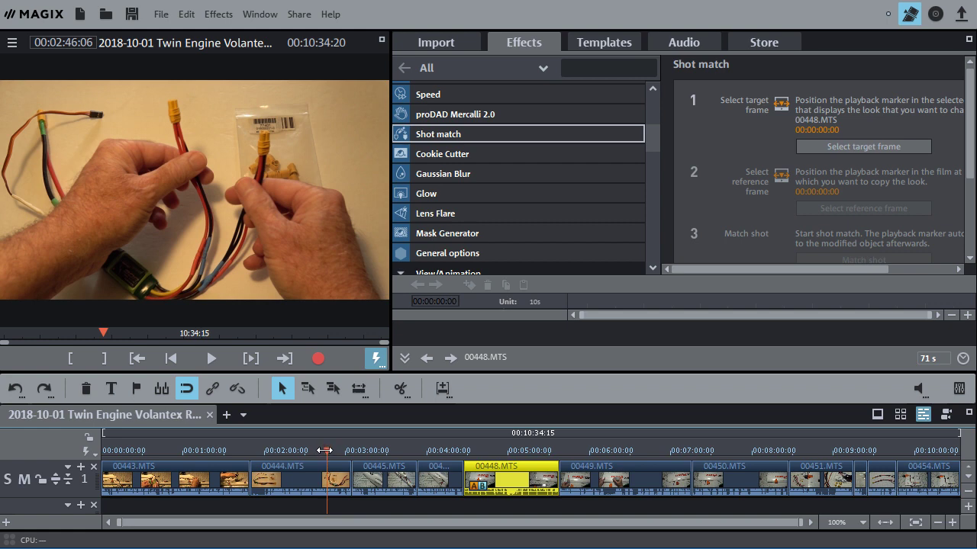
pyautogui.moveTo(324, 450); pyautogui.dragTo(506, 444)
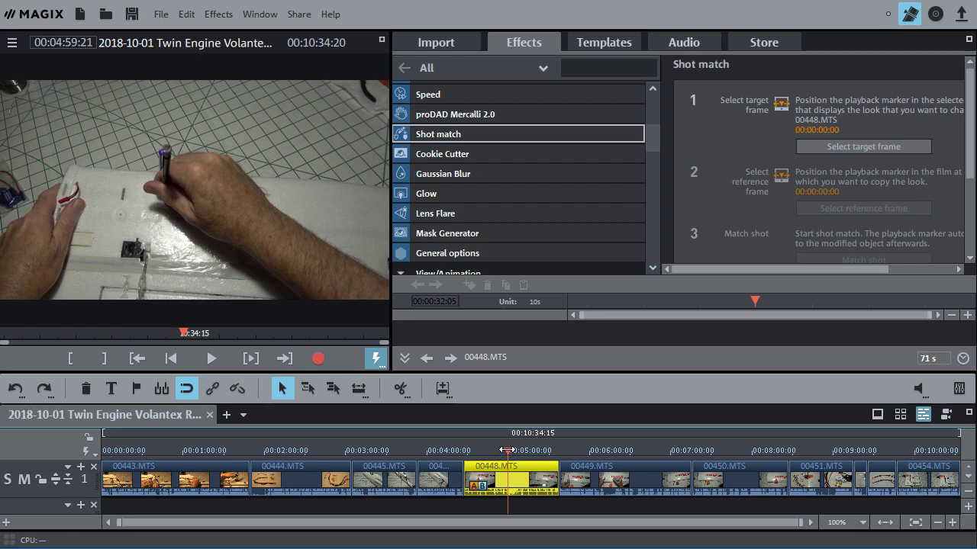
pyautogui.moveTo(506, 450)
pyautogui.mouseDown()
pyautogui.moveTo(772, 435)
pyautogui.moveTo(891, 441)
pyautogui.moveTo(520, 448)
pyautogui.mouseUp()
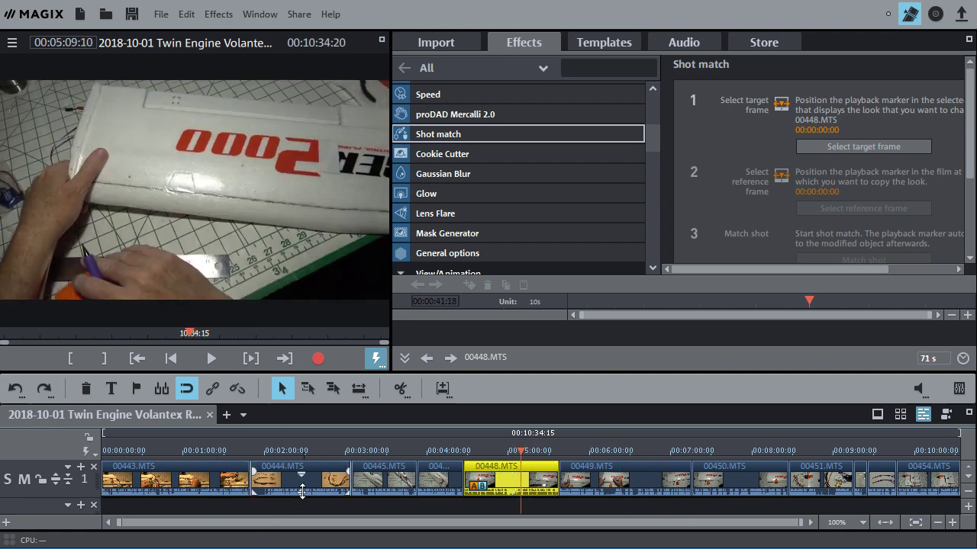
pyautogui.click(198, 448)
pyautogui.moveTo(198, 448); pyautogui.dragTo(297, 448)
pyautogui.click(515, 446)
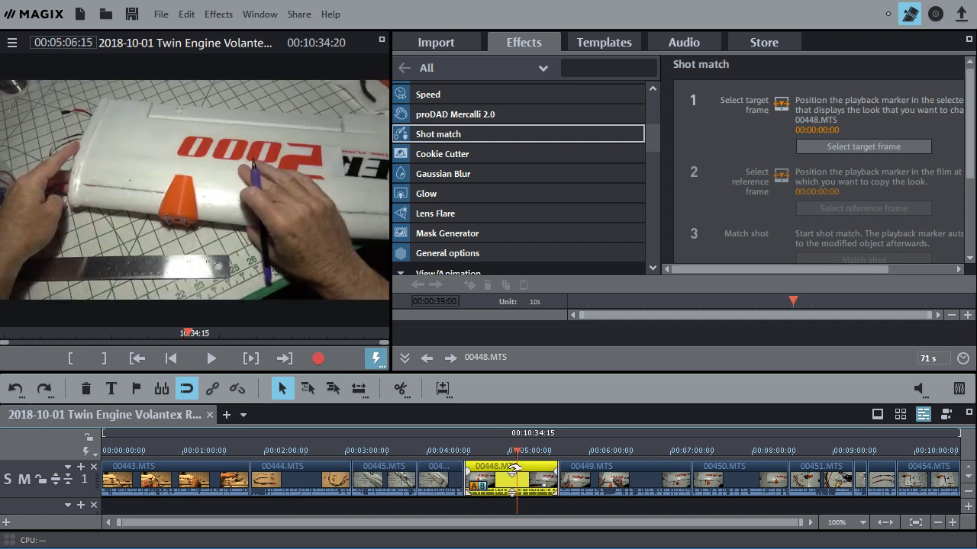
pyautogui.moveTo(515, 452)
pyautogui.mouseDown()
pyautogui.moveTo(500, 453)
pyautogui.moveTo(511, 454)
pyautogui.mouseUp()
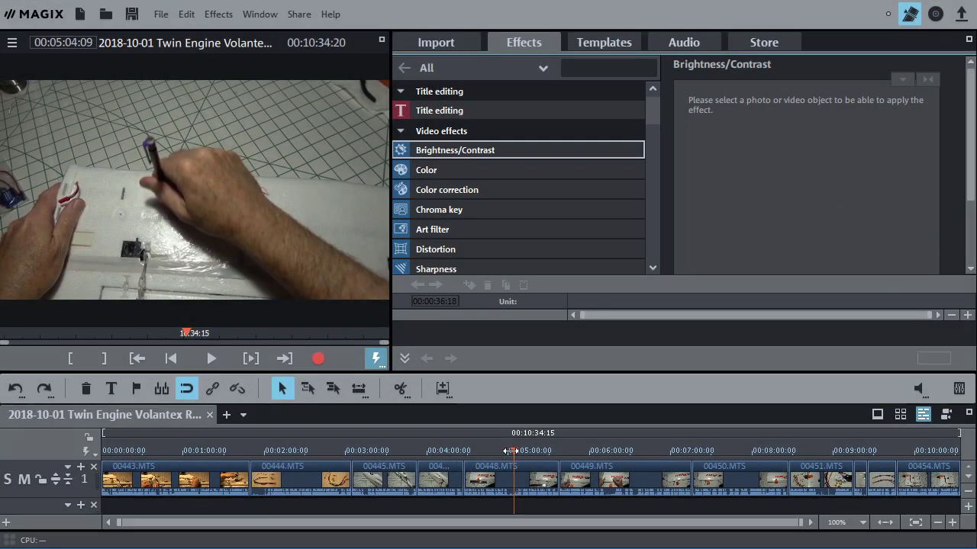
# - Apply the Color effect to clip 00448.MTS and nudge its hue wheel marker slightly
pyautogui.moveTo(510, 452)
pyautogui.mouseDown()
pyautogui.moveTo(479, 452)
pyautogui.moveTo(536, 451)
pyautogui.moveTo(508, 452)
pyautogui.mouseUp()
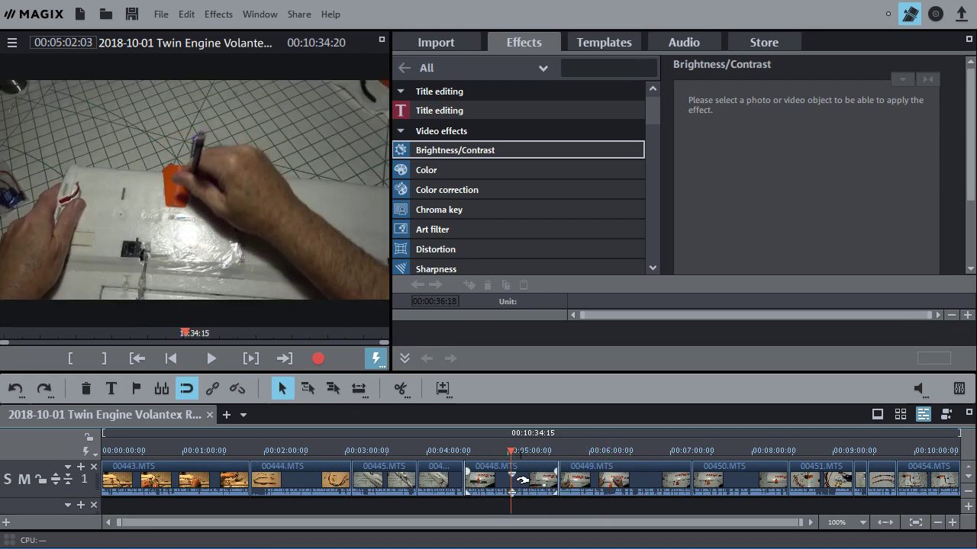
pyautogui.click(521, 479)
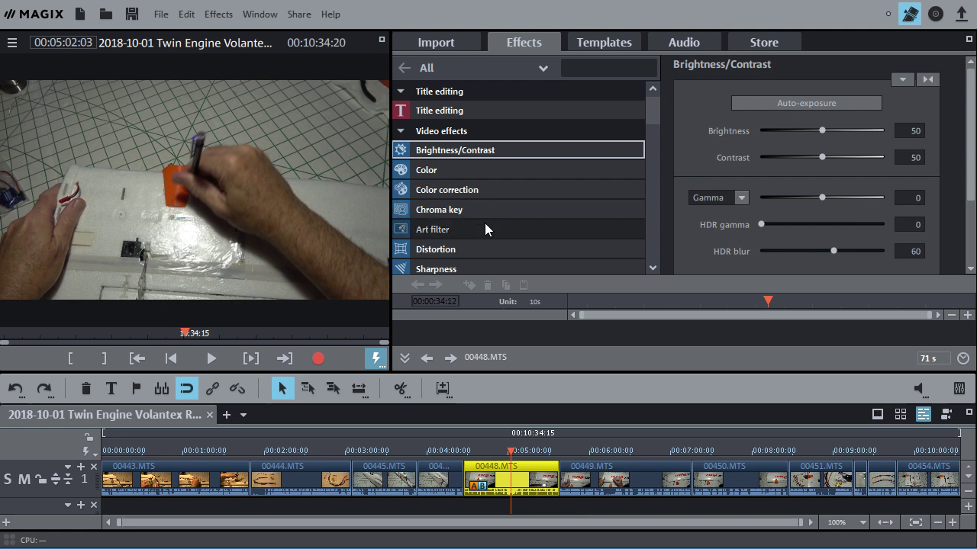
pyautogui.click(482, 172)
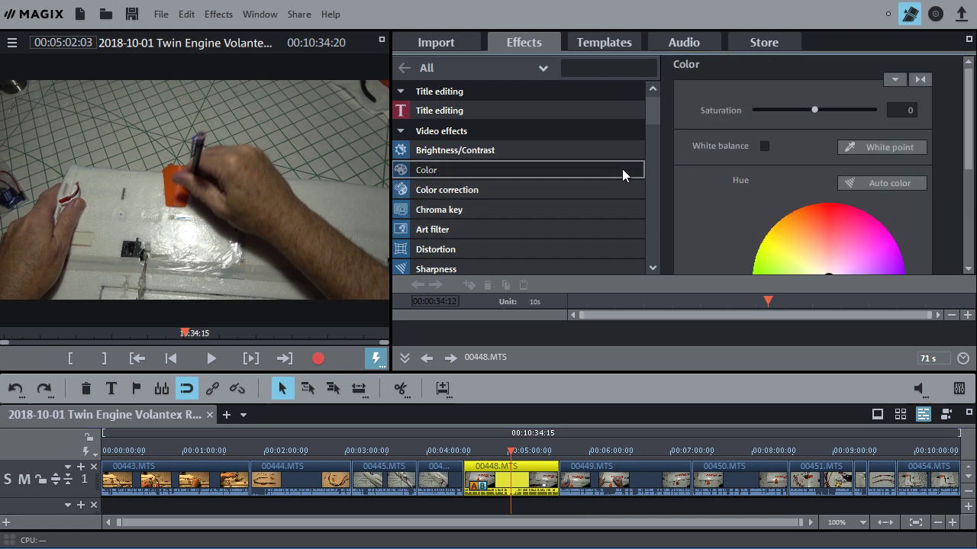
pyautogui.scroll(-2, 817, 184)
pyautogui.moveTo(828, 218); pyautogui.dragTo(823, 208)
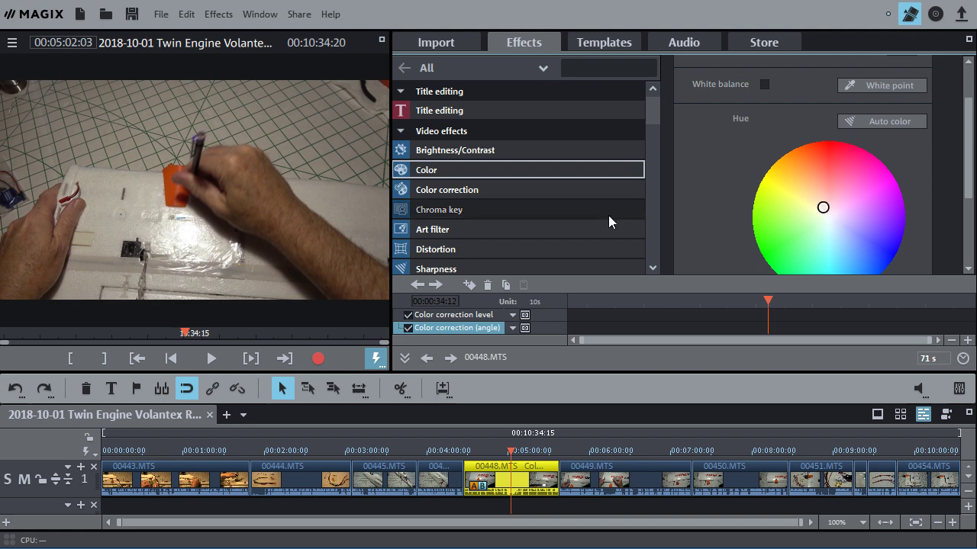
# - Raise clip 00448.MTS's Brightness/Contrast gamma to about 50 using the slider and value field
pyautogui.click(468, 149)
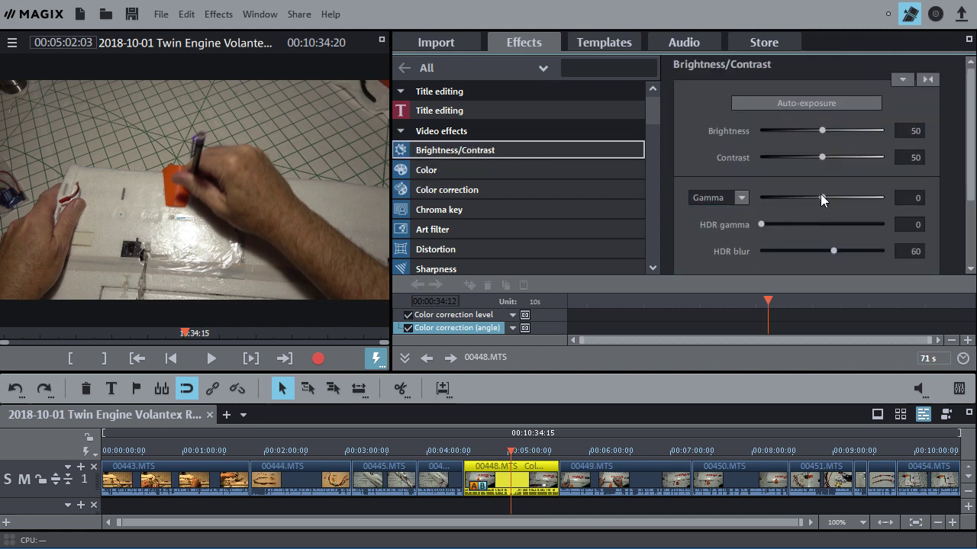
pyautogui.moveTo(821, 197); pyautogui.dragTo(848, 197)
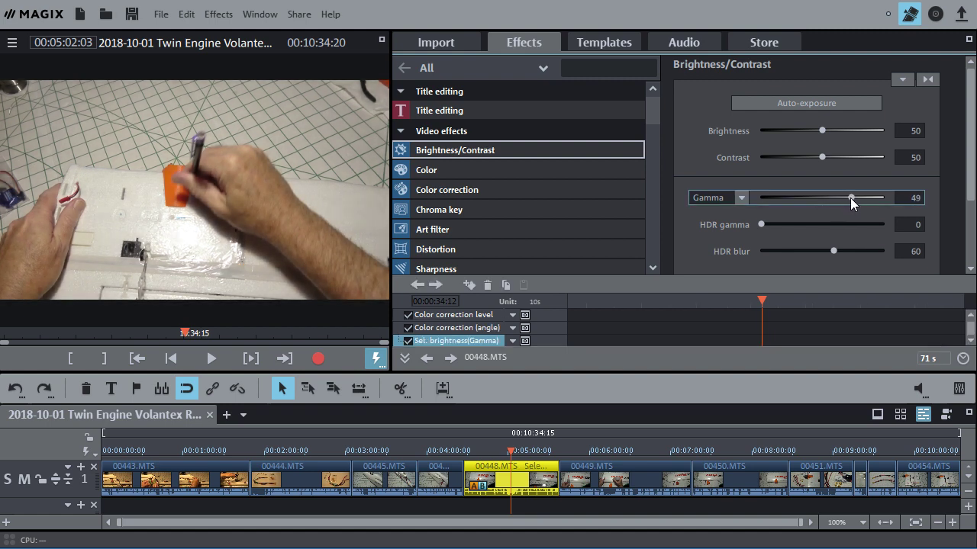
pyautogui.moveTo(852, 199); pyautogui.dragTo(850, 197)
pyautogui.click(802, 105)
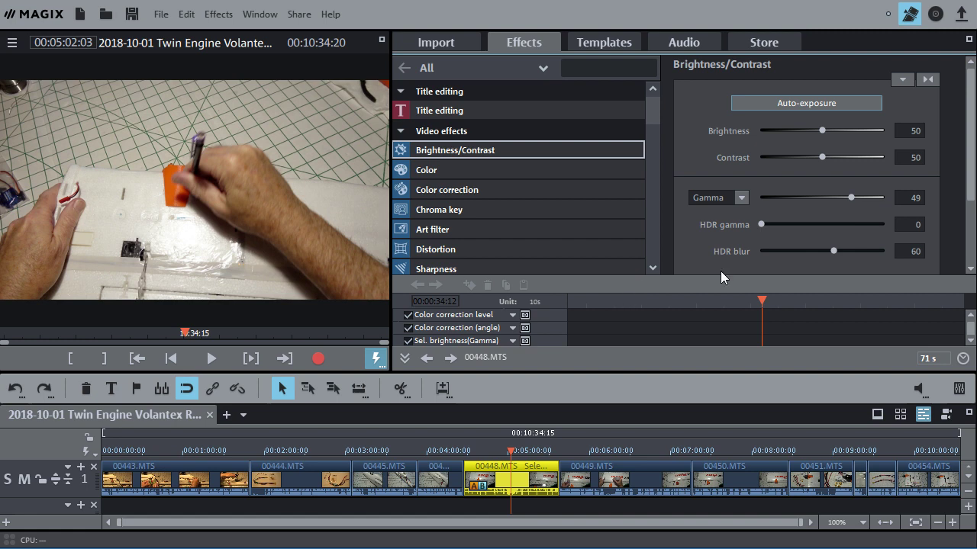
pyautogui.click(854, 197)
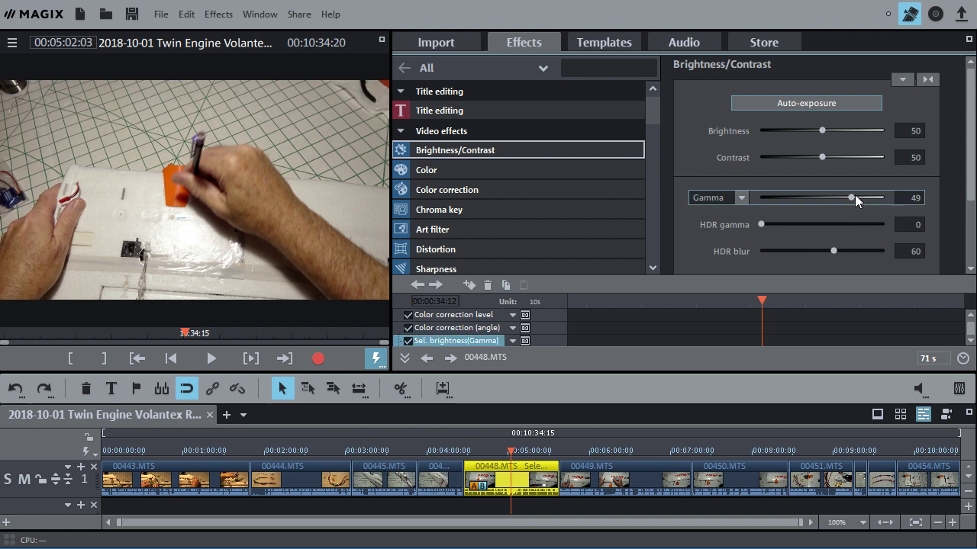
pyautogui.moveTo(857, 195); pyautogui.dragTo(936, 197)
pyautogui.doubleClick(915, 196)
pyautogui.write('50')
# - Give clip 00448.MTS's Color hue wheel a final nudge, then deselect the clip
pyautogui.click(466, 171)
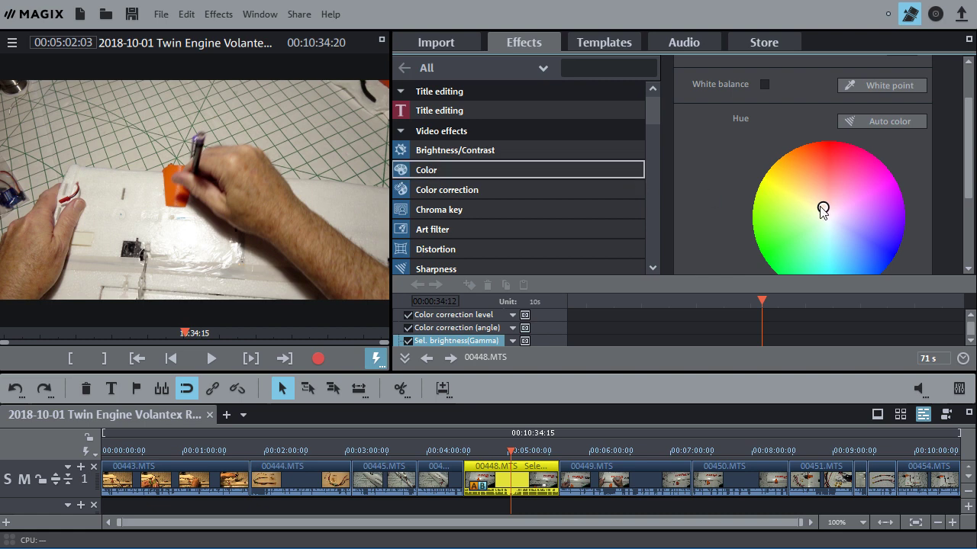
pyautogui.moveTo(821, 208); pyautogui.dragTo(825, 207)
pyautogui.click(603, 505)
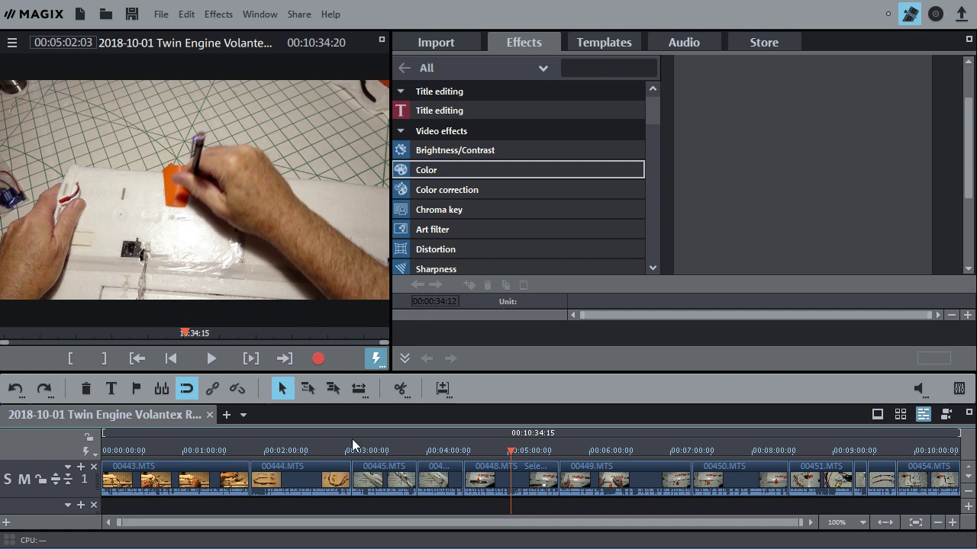
# - Park the playhead at 00:00:58:01 in clip 00443.MTS and load the Shot match panel for that clip
pyautogui.click(174, 463)
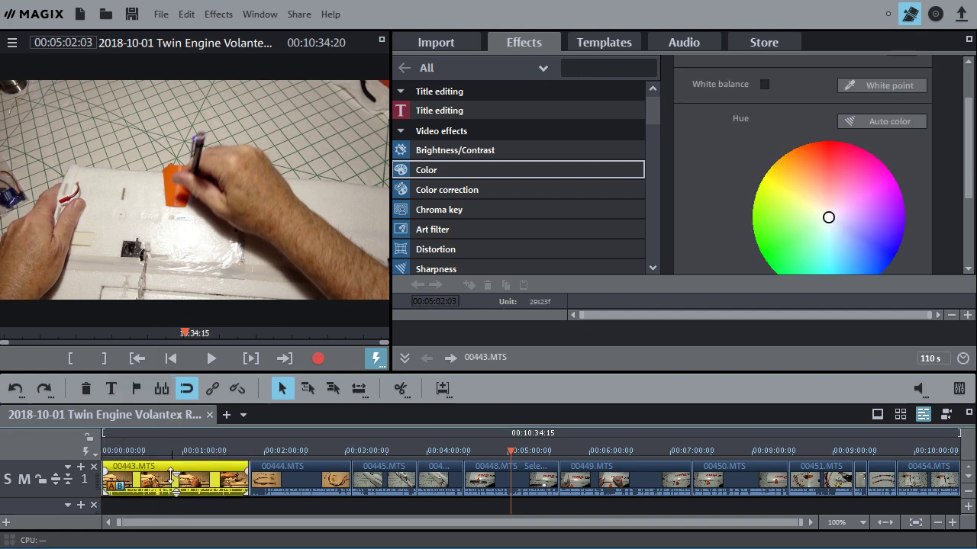
pyautogui.click(161, 452)
pyautogui.moveTo(161, 455); pyautogui.dragTo(183, 458)
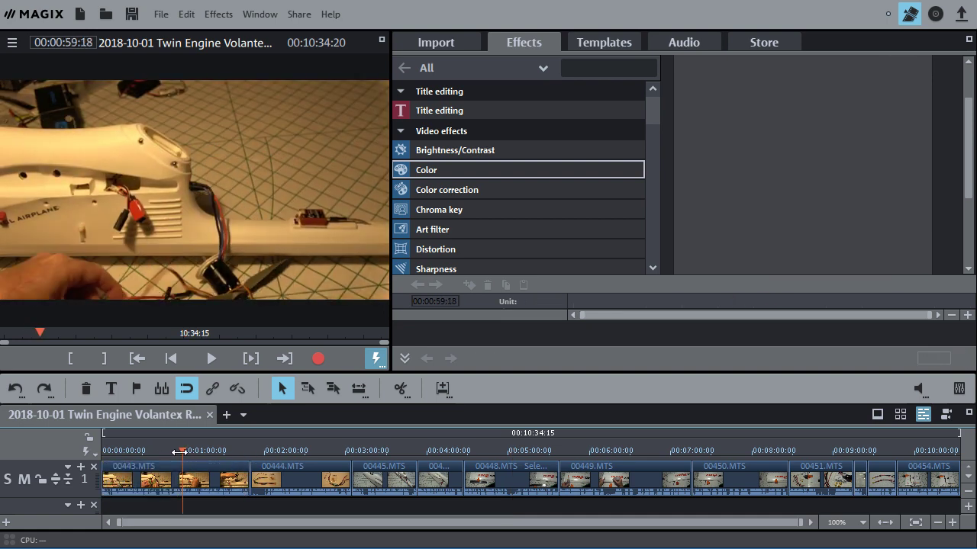
pyautogui.click(176, 452)
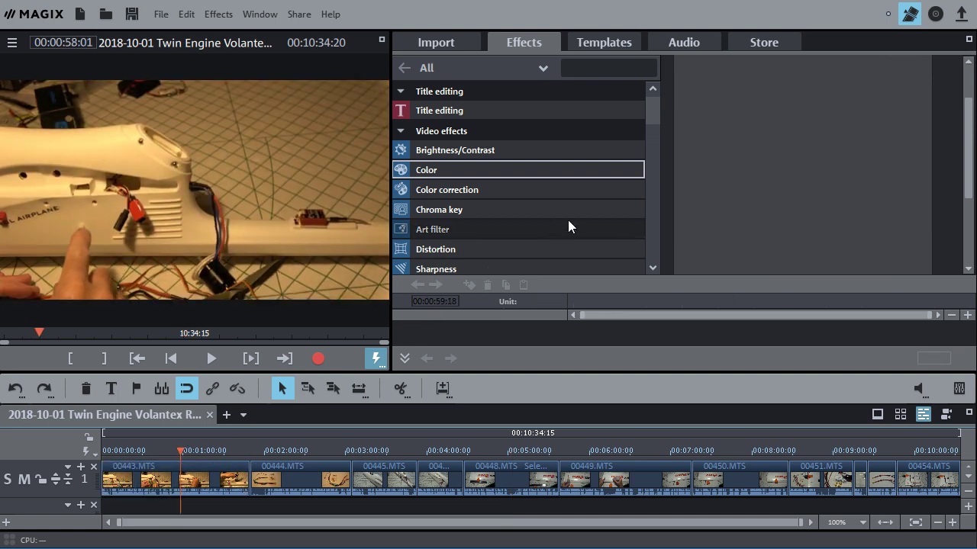
pyautogui.moveTo(653, 105); pyautogui.dragTo(654, 122)
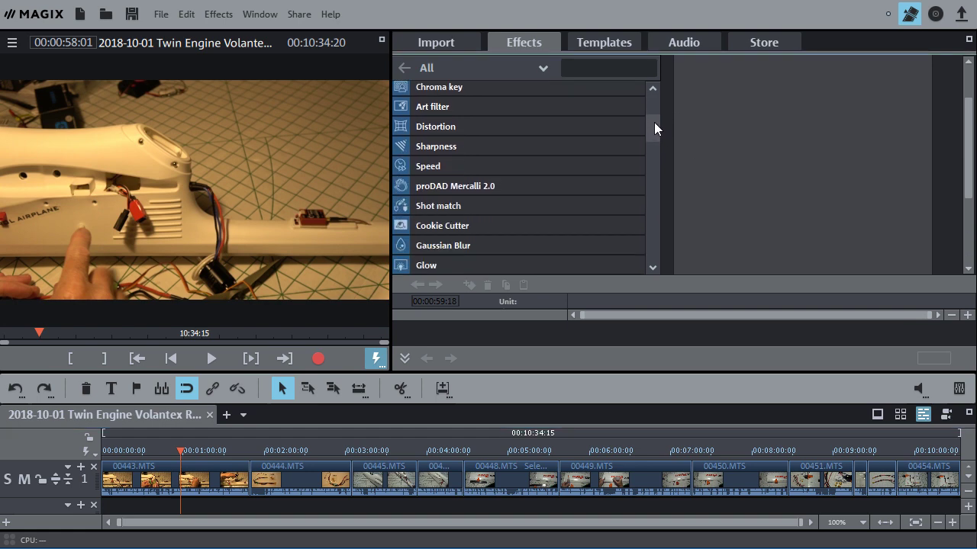
pyautogui.click(447, 202)
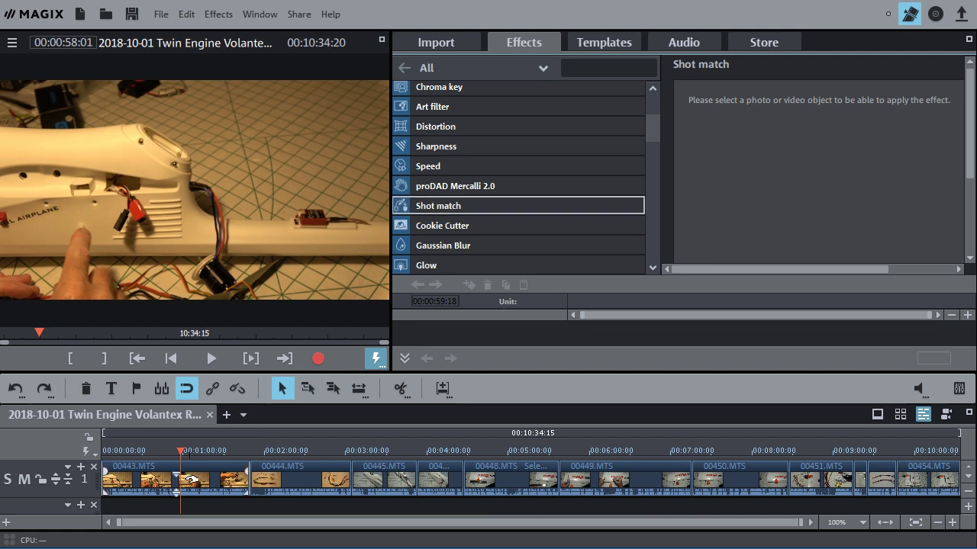
pyautogui.click(202, 471)
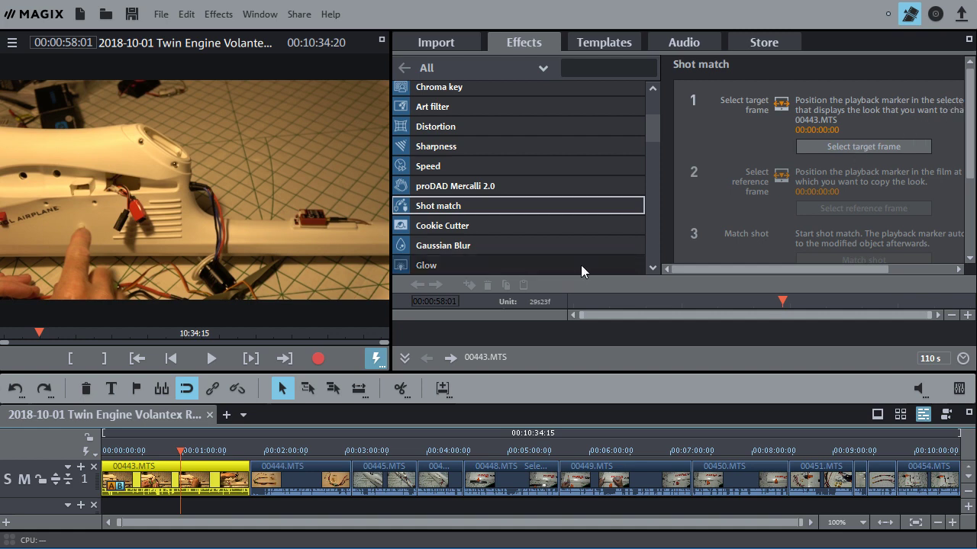
# - Match clip 00443.MTS using target frame 00:00:58:01 and reference frame 00:05:02:16
pyautogui.click(859, 147)
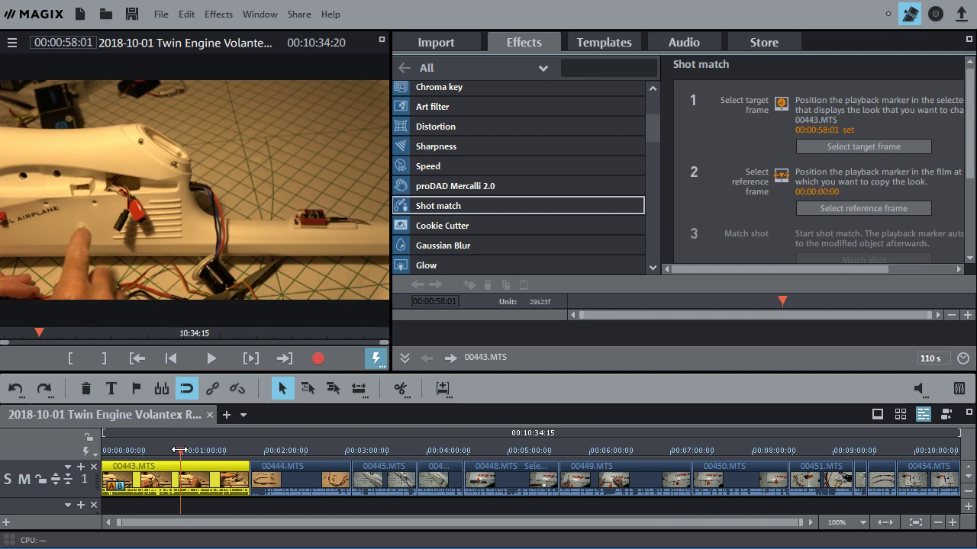
pyautogui.moveTo(180, 449); pyautogui.dragTo(509, 436)
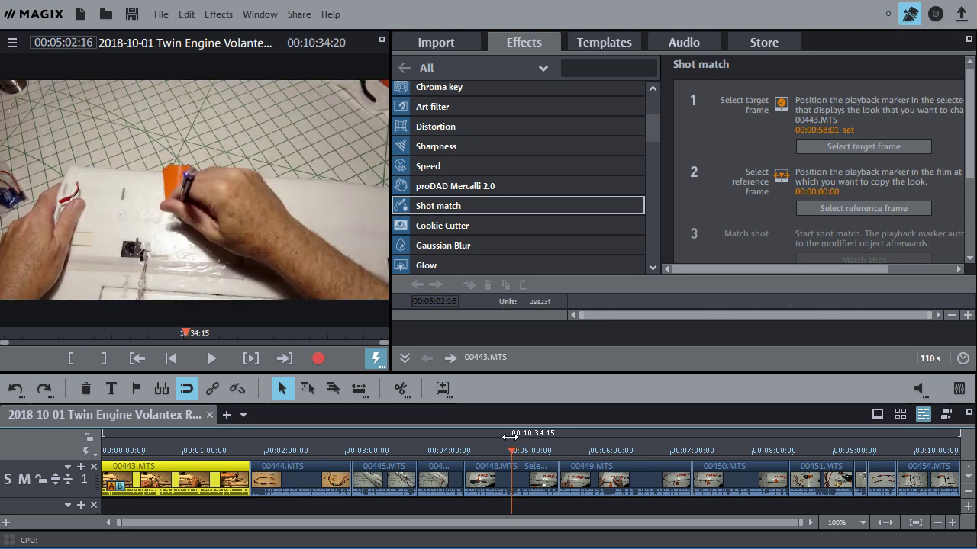
pyautogui.click(857, 206)
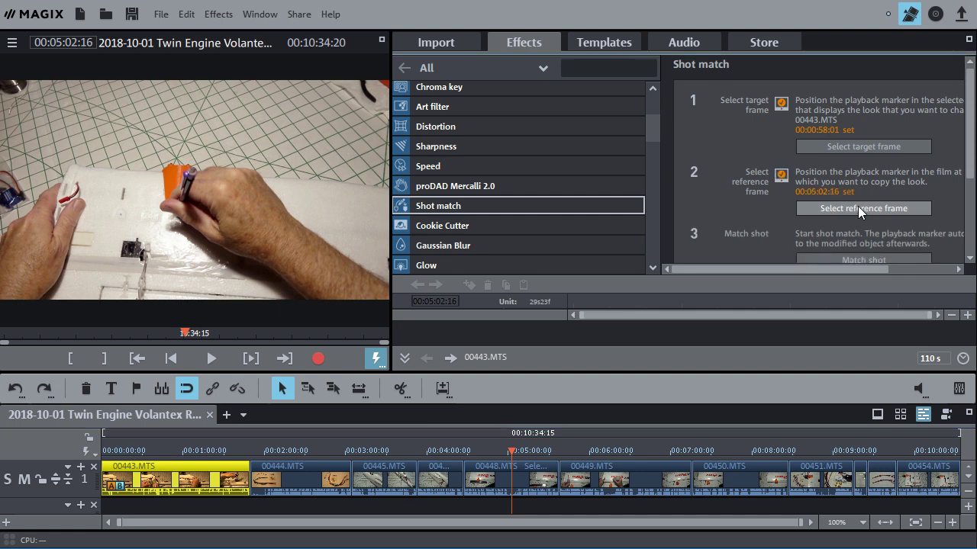
pyautogui.scroll(-2, 967, 152)
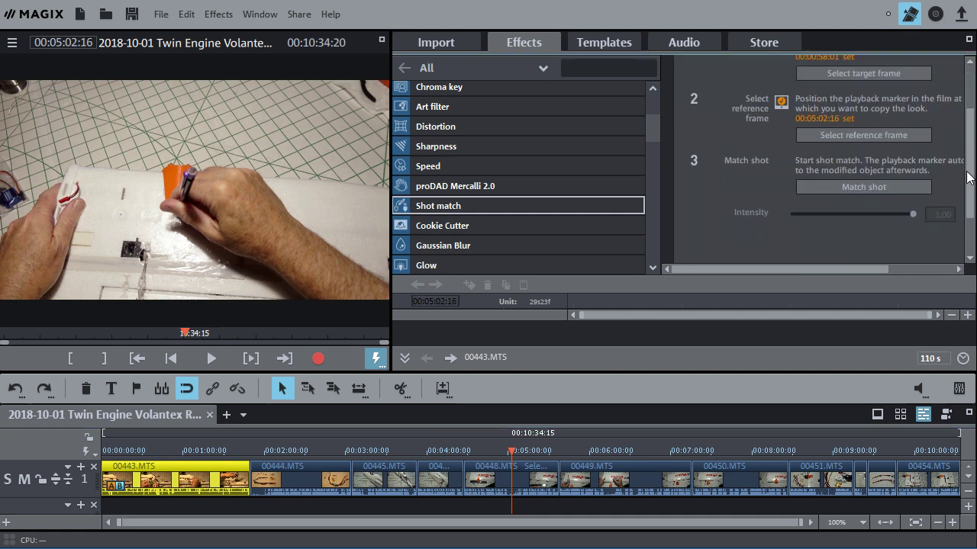
pyautogui.click(845, 186)
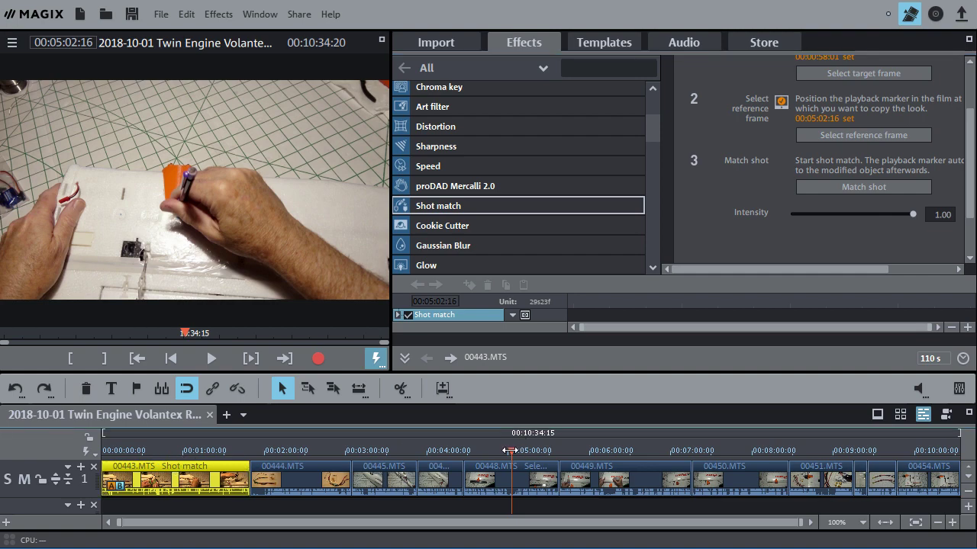
# - Review the matched 00443.MTS footage, then select clip 00444.MTS for matching
pyautogui.click(311, 451)
pyautogui.click(170, 451)
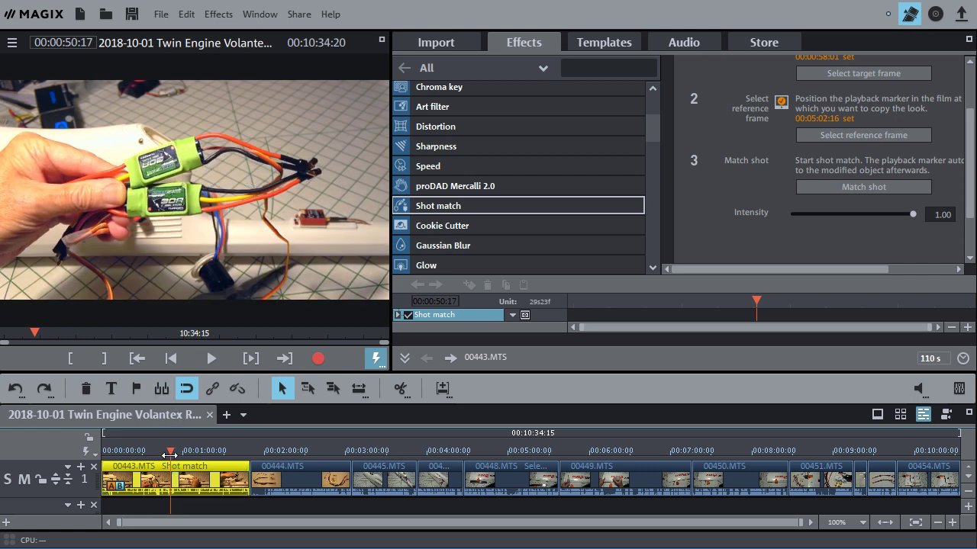
pyautogui.moveTo(170, 456); pyautogui.dragTo(295, 457)
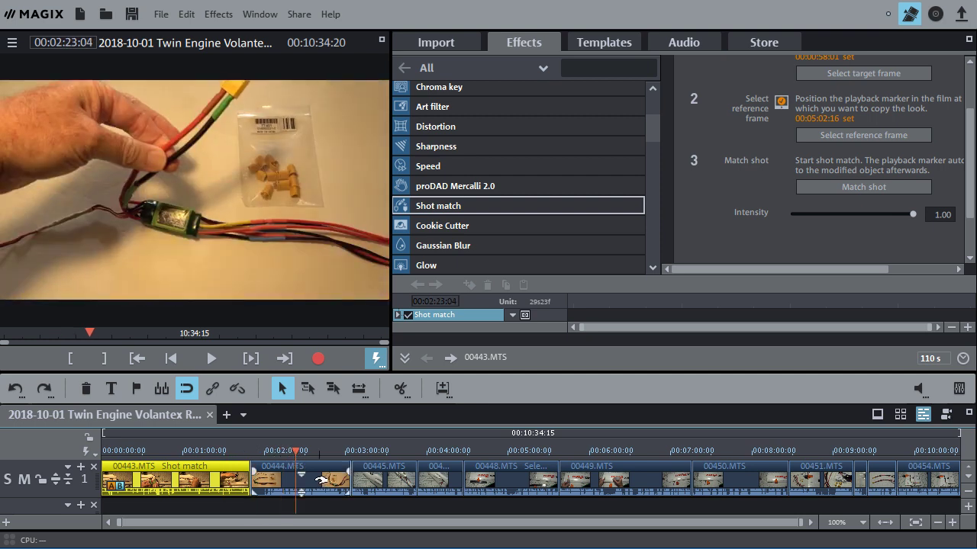
pyautogui.click(317, 483)
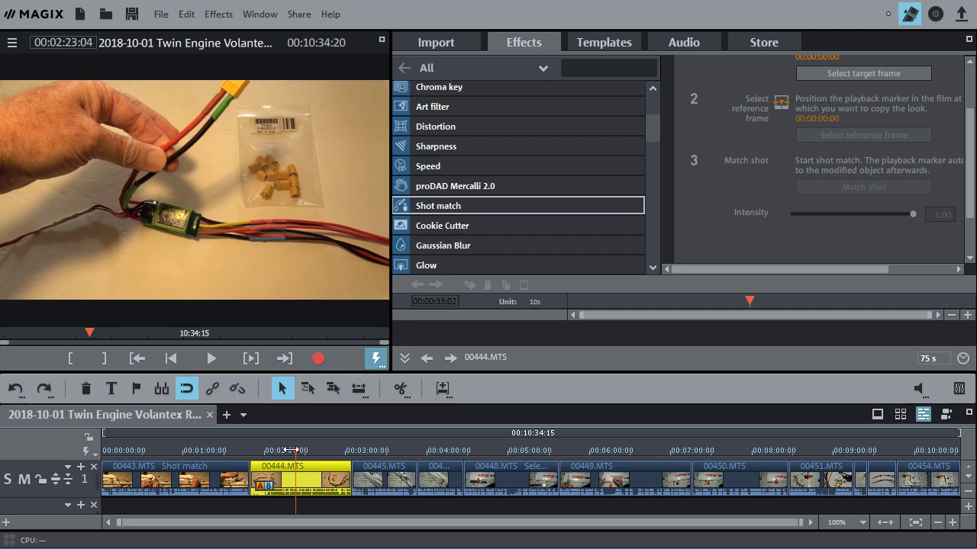
# - Copy the Shot match effect from clip 00443.MTS
pyautogui.moveTo(294, 450); pyautogui.dragTo(182, 450)
pyautogui.click(200, 479)
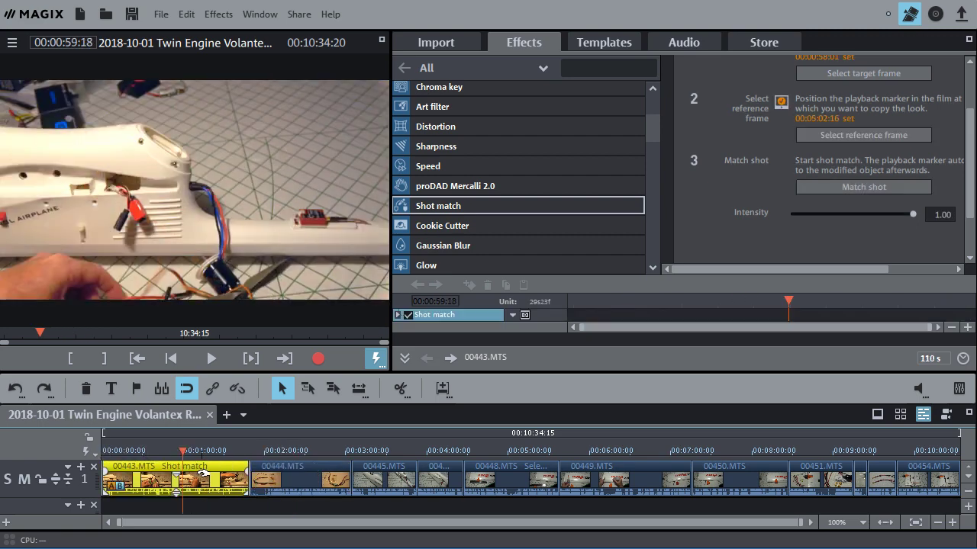
pyautogui.rightClick(202, 480)
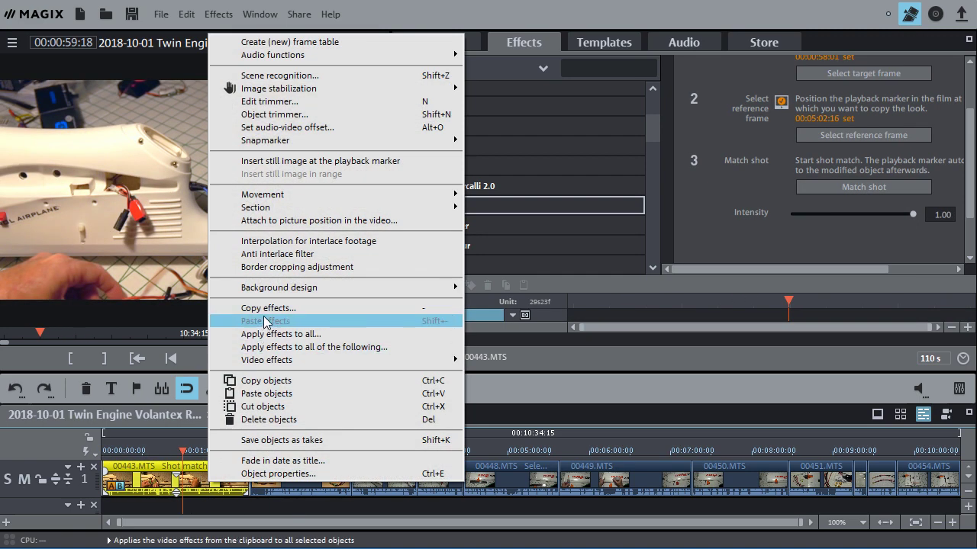
pyautogui.click(270, 308)
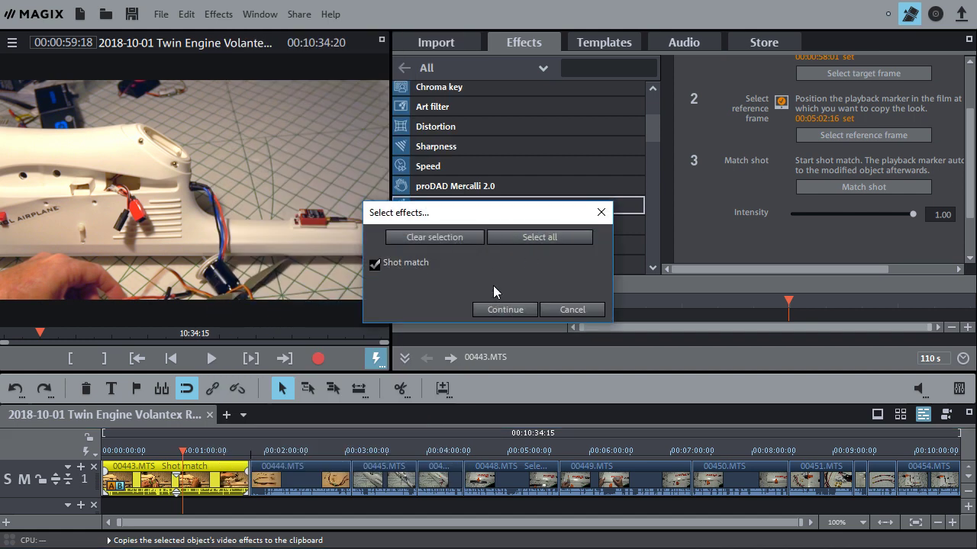
pyautogui.click(498, 307)
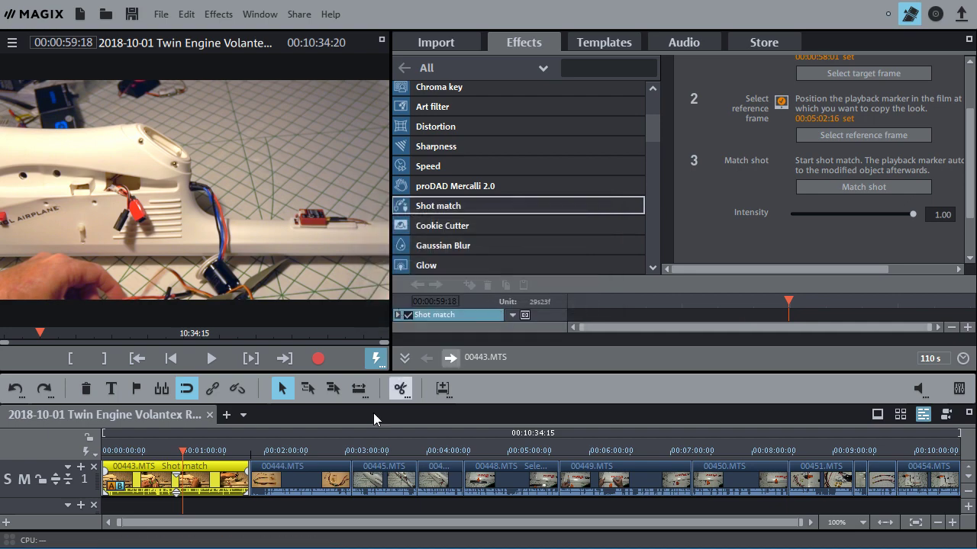
# - Paste the copied Shot match effect onto clip 00444.MTS
pyautogui.click(292, 478)
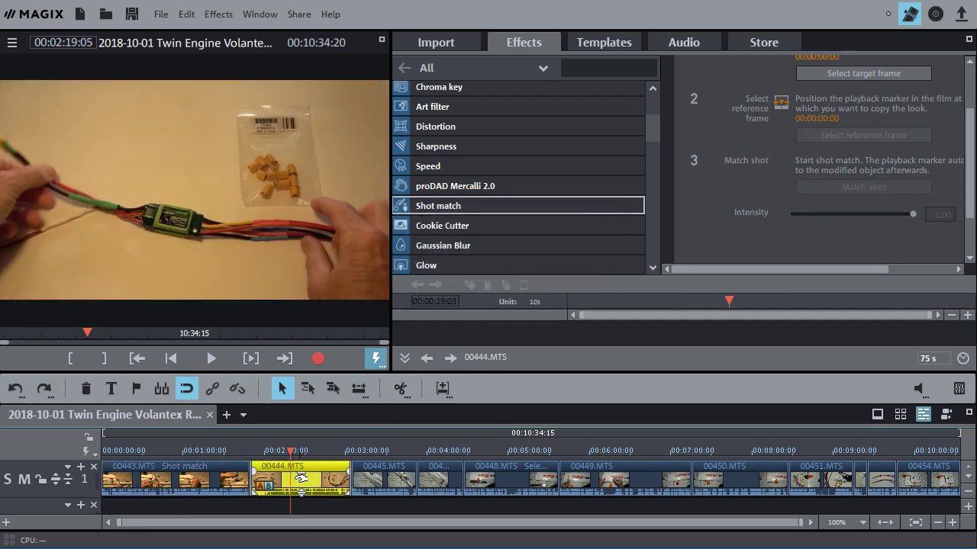
pyautogui.rightClick(301, 479)
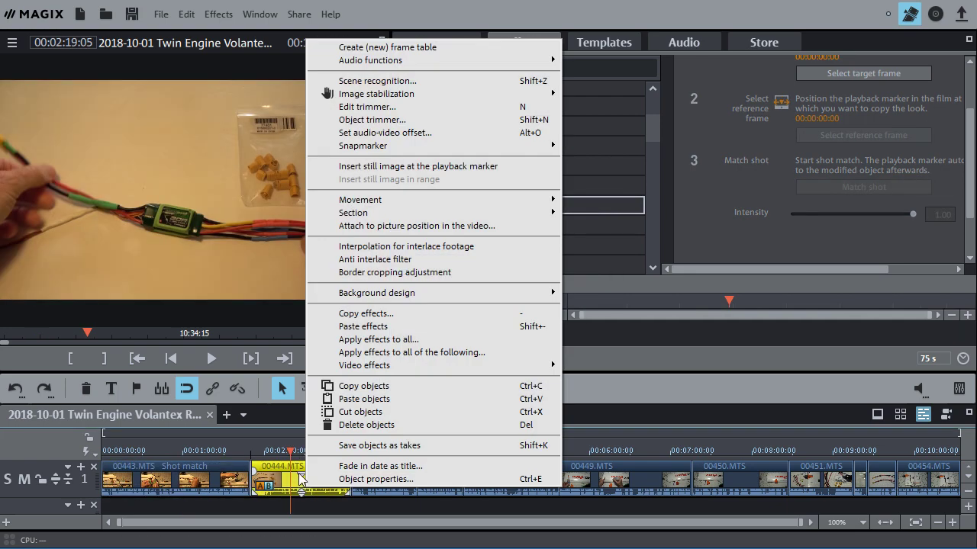
pyautogui.click(357, 327)
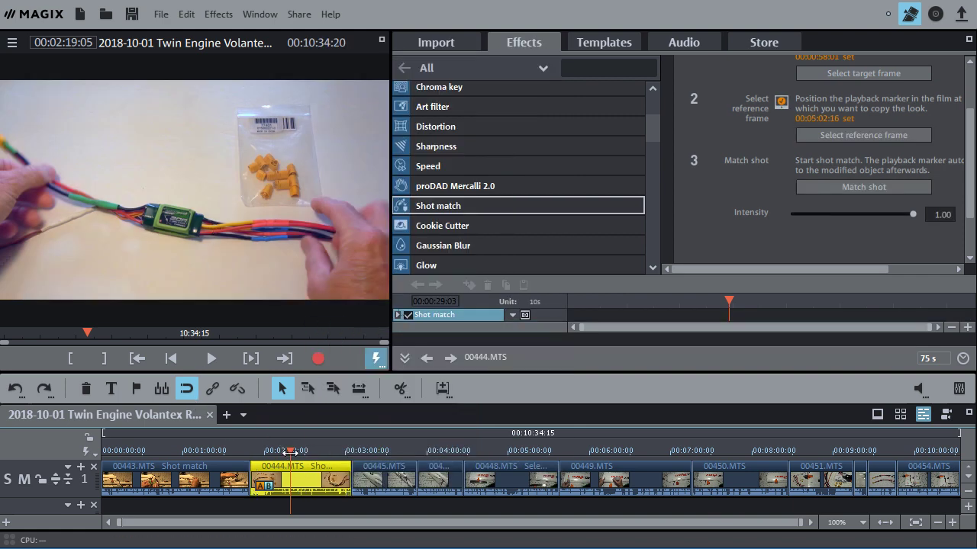
pyautogui.moveTo(281, 450); pyautogui.dragTo(385, 451)
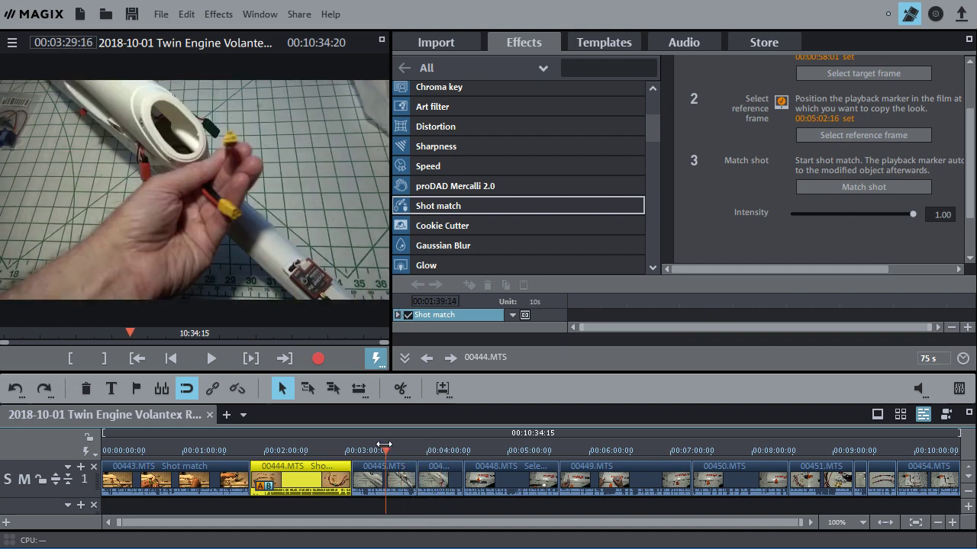
pyautogui.click(393, 481)
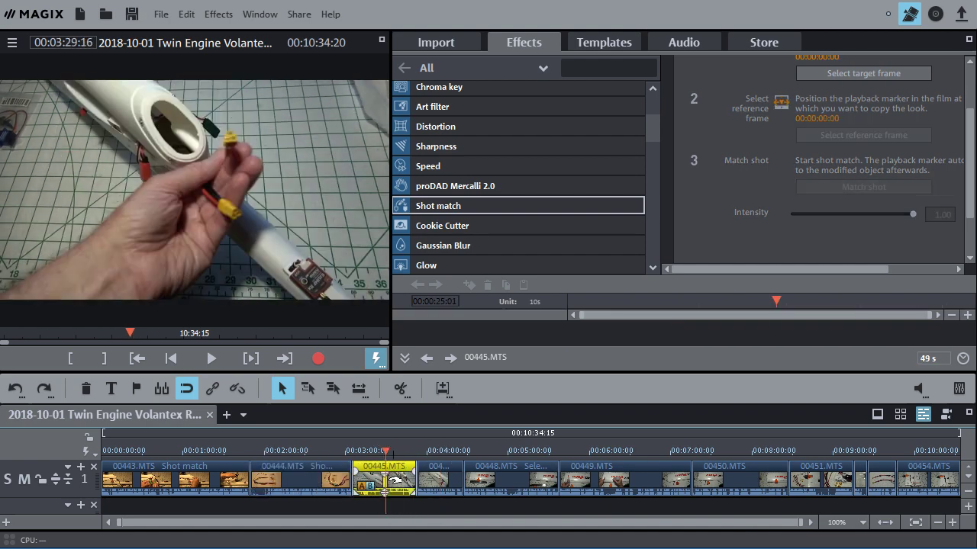
pyautogui.rightClick(394, 483)
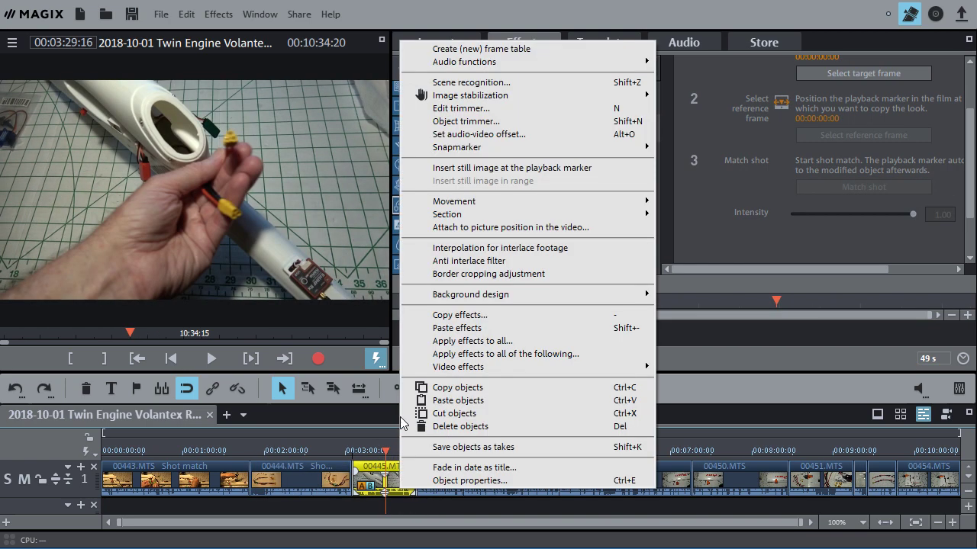
pyautogui.click(466, 328)
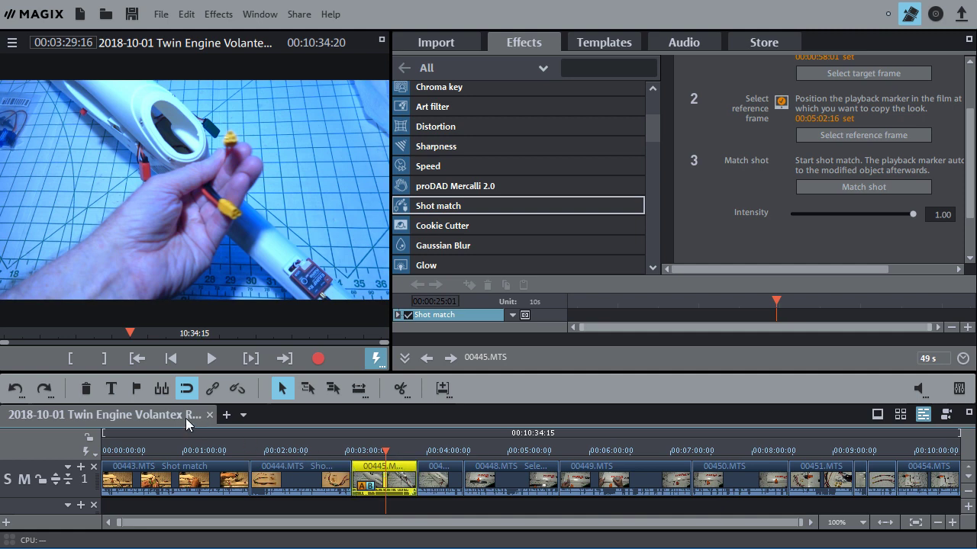
pyautogui.click(14, 391)
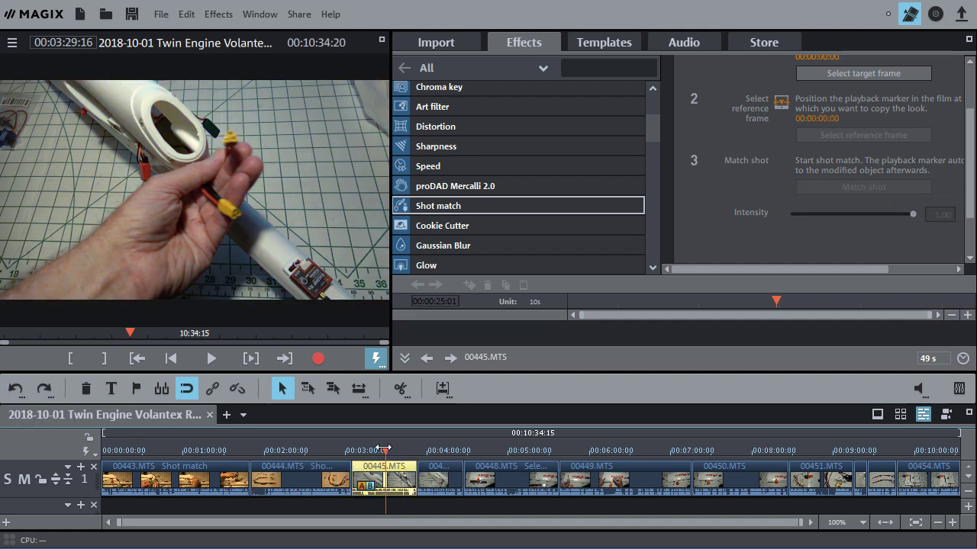
# - Copy all four colour-correction effects from clip 00448.MTS
pyautogui.moveTo(383, 448); pyautogui.dragTo(504, 449)
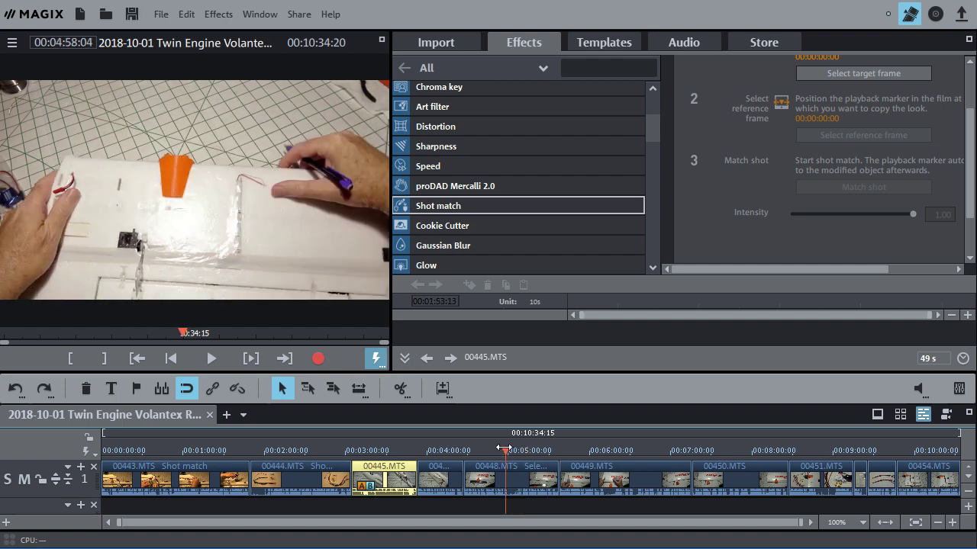
pyautogui.click(529, 481)
pyautogui.rightClick(531, 488)
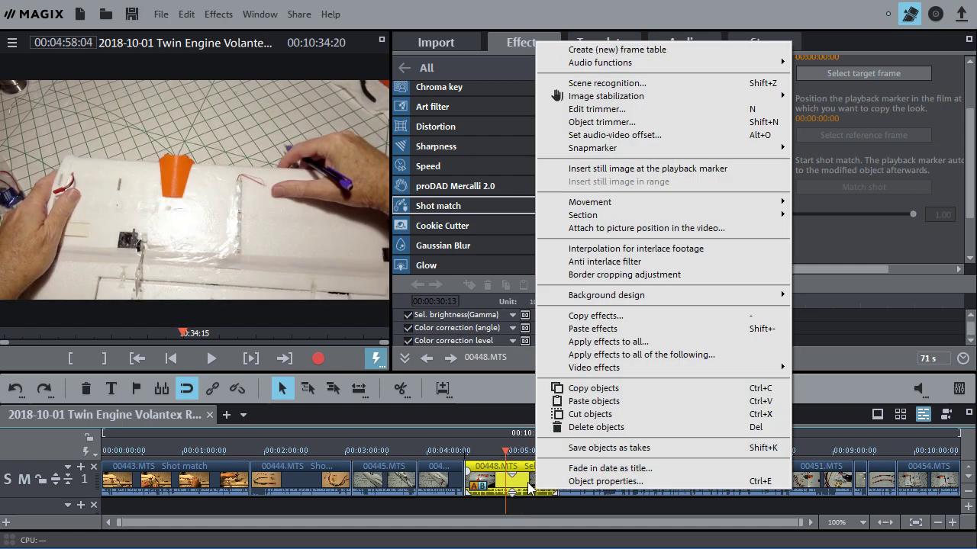
pyautogui.click(594, 316)
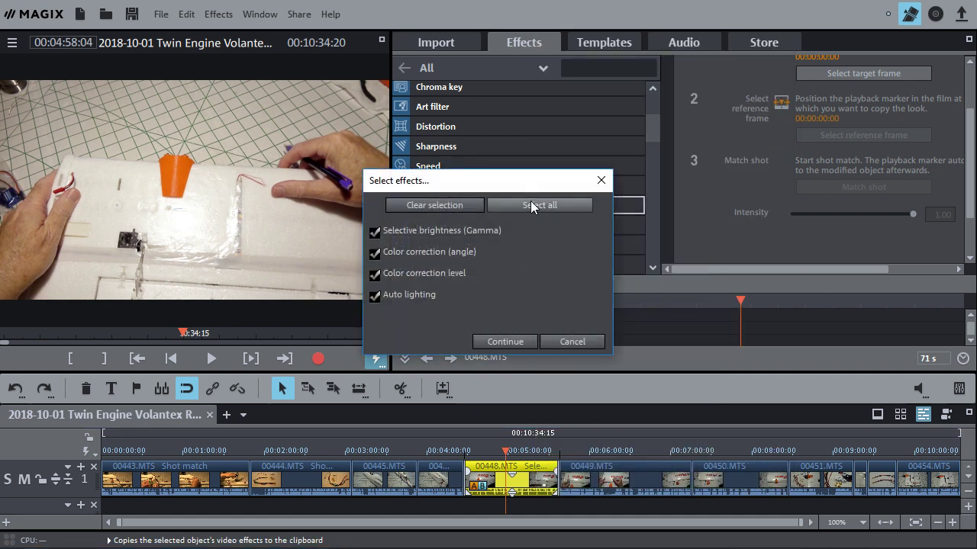
pyautogui.click(504, 342)
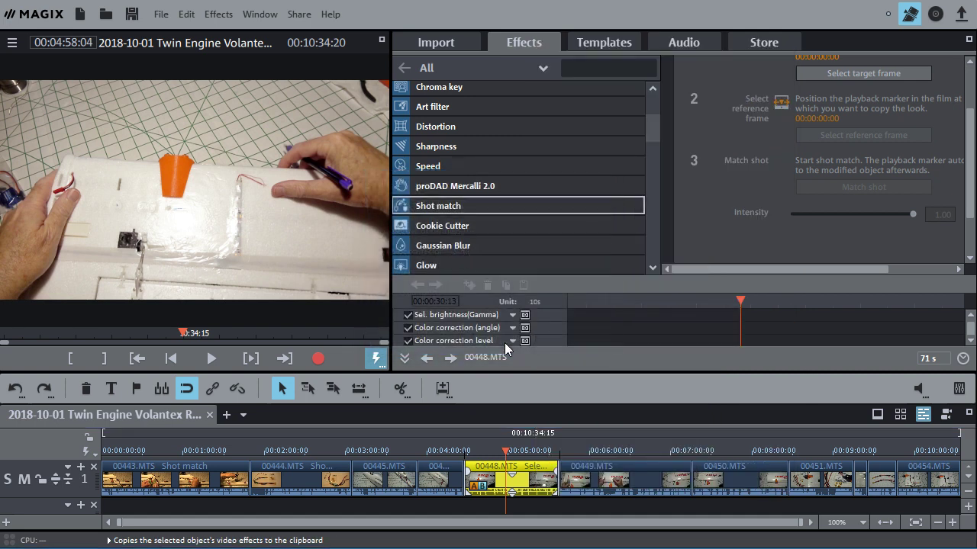
# - Paste the copied colour effects onto clips 00445.MTS and 00447.MTS
pyautogui.click(380, 452)
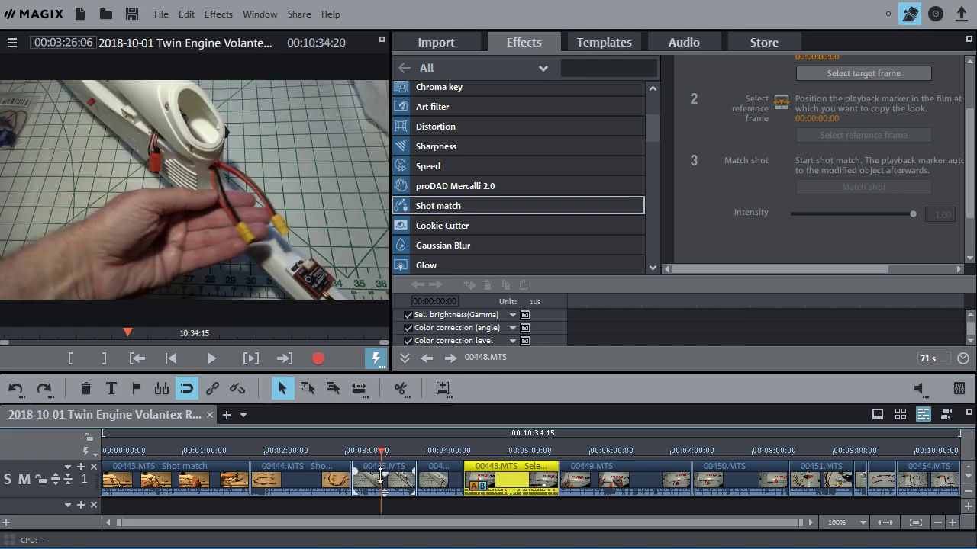
pyautogui.rightClick(401, 479)
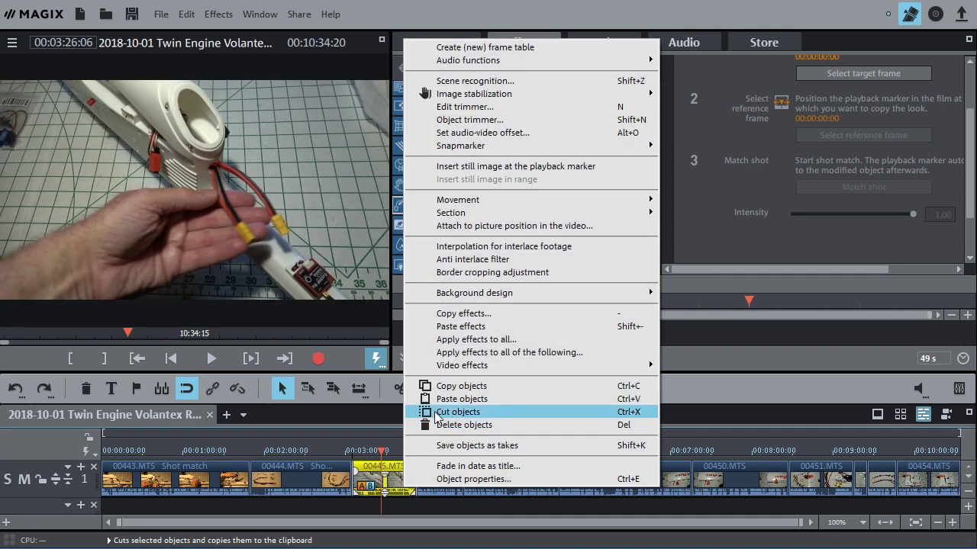
pyautogui.click(456, 329)
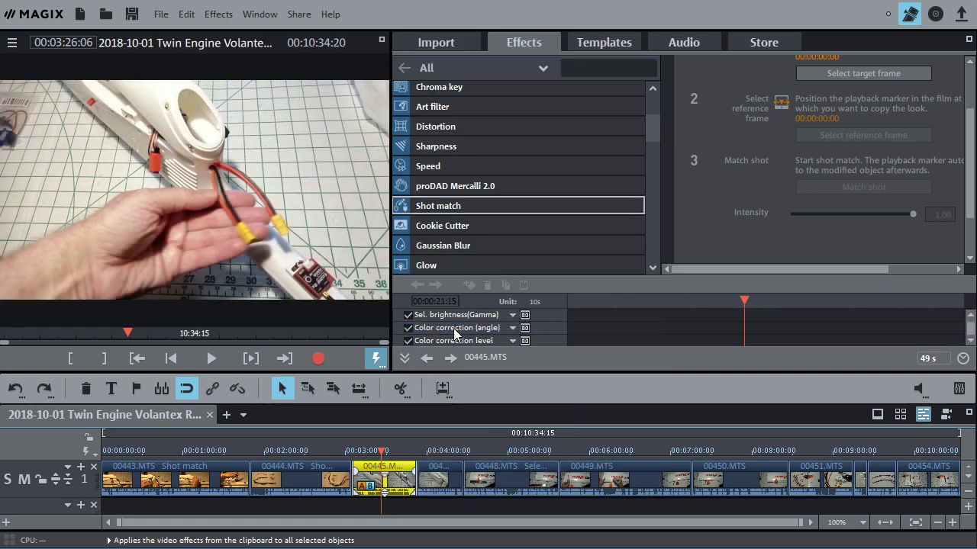
pyautogui.click(439, 478)
pyautogui.click(440, 450)
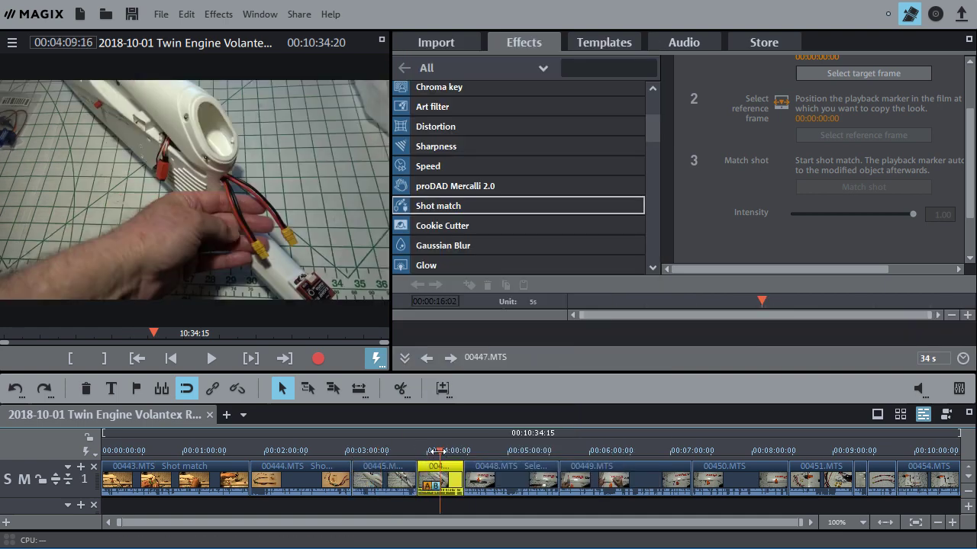
pyautogui.rightClick(453, 491)
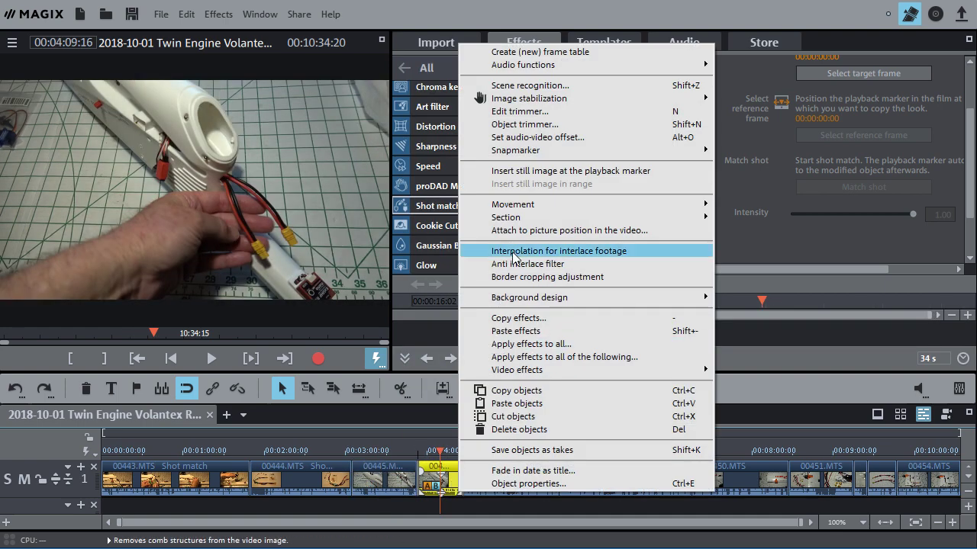
pyautogui.click(507, 331)
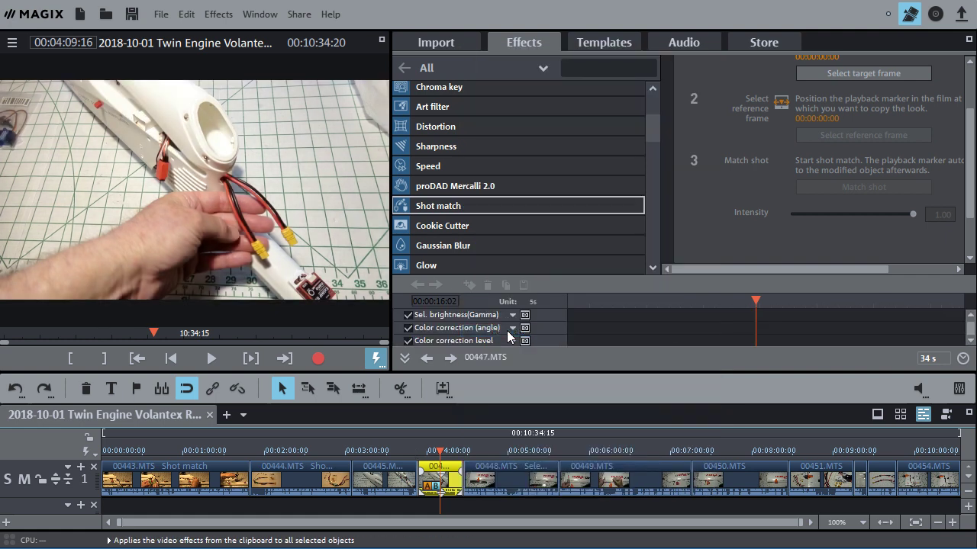
pyautogui.click(477, 467)
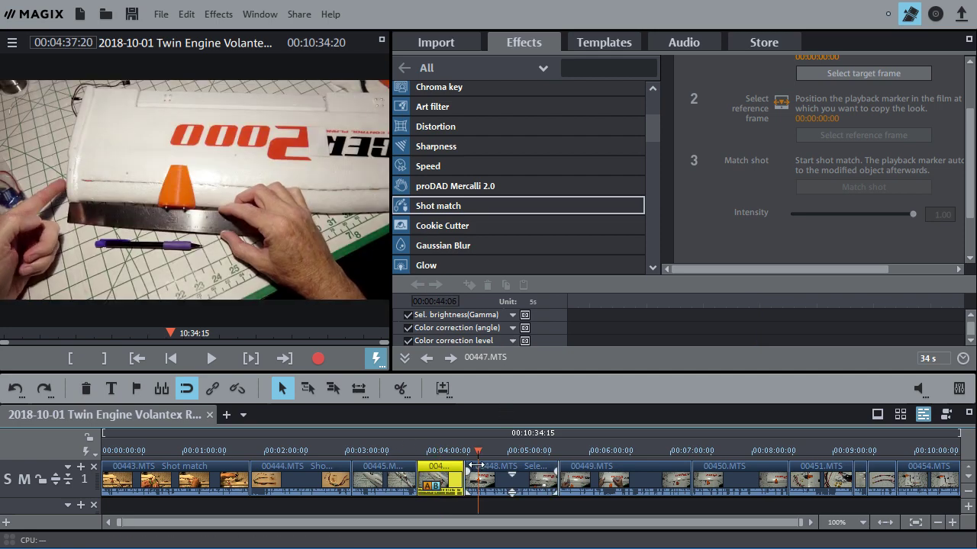
pyautogui.moveTo(477, 465); pyautogui.dragTo(519, 467)
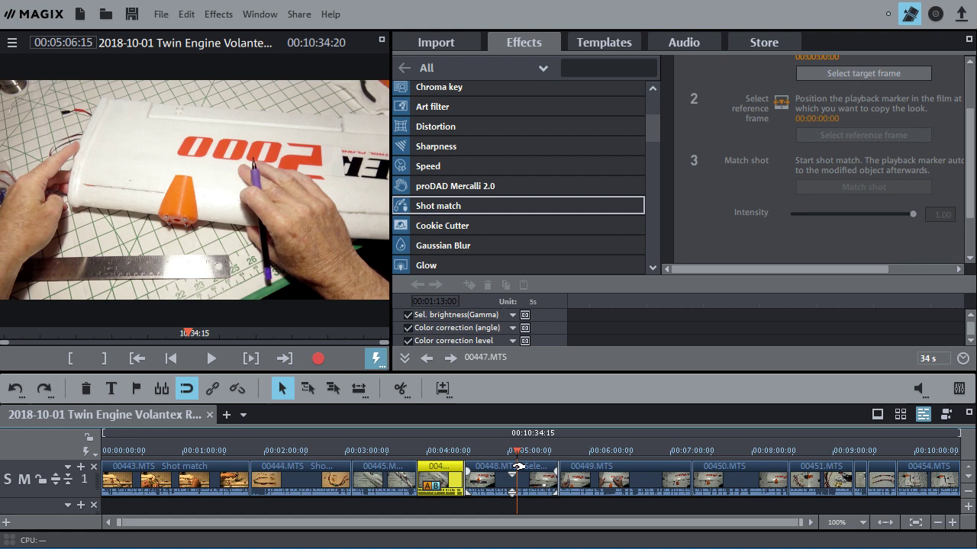
# - Check clip 00447.MTS's pasted Color settings, then show its Brightness/Contrast gamma of 56
pyautogui.scroll(1, 649, 125)
pyautogui.moveTo(650, 124); pyautogui.dragTo(649, 102)
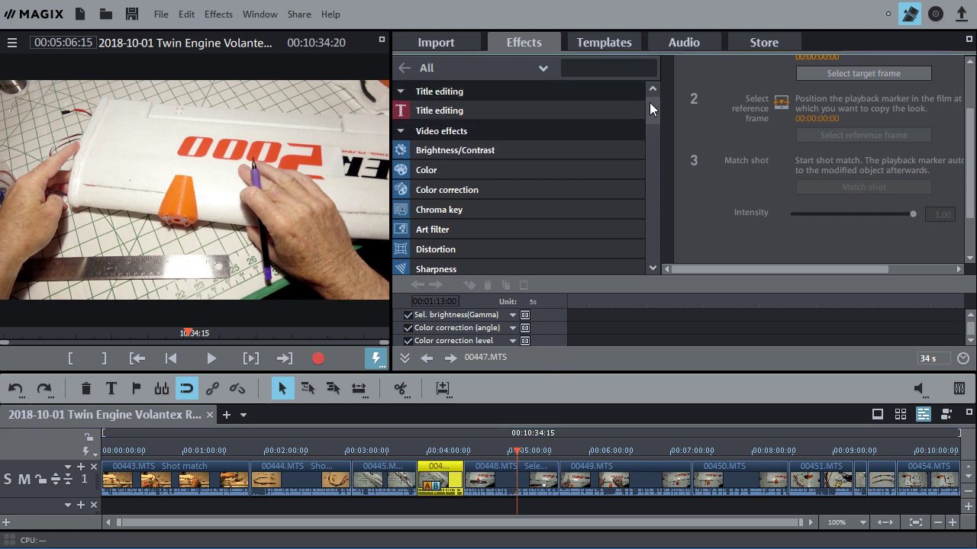
pyautogui.click(505, 150)
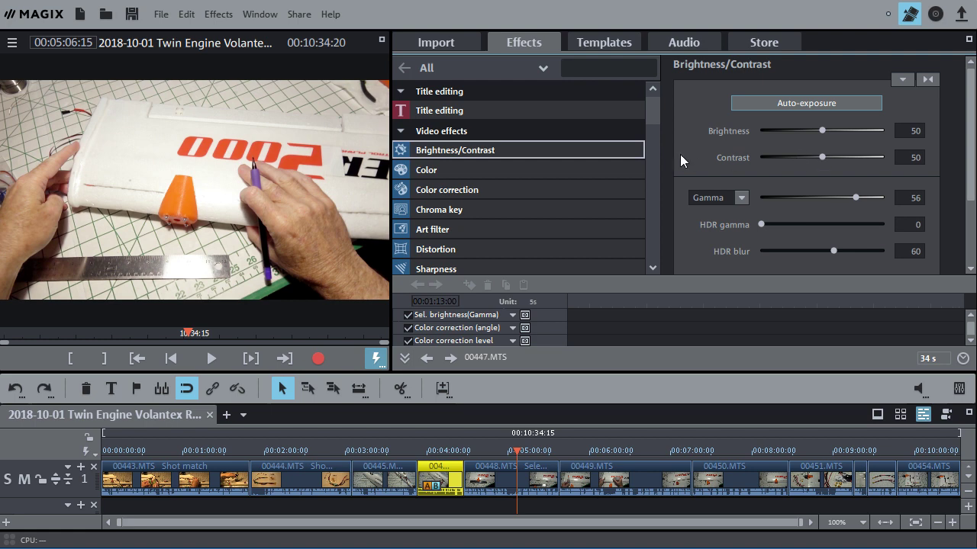
pyautogui.click(424, 170)
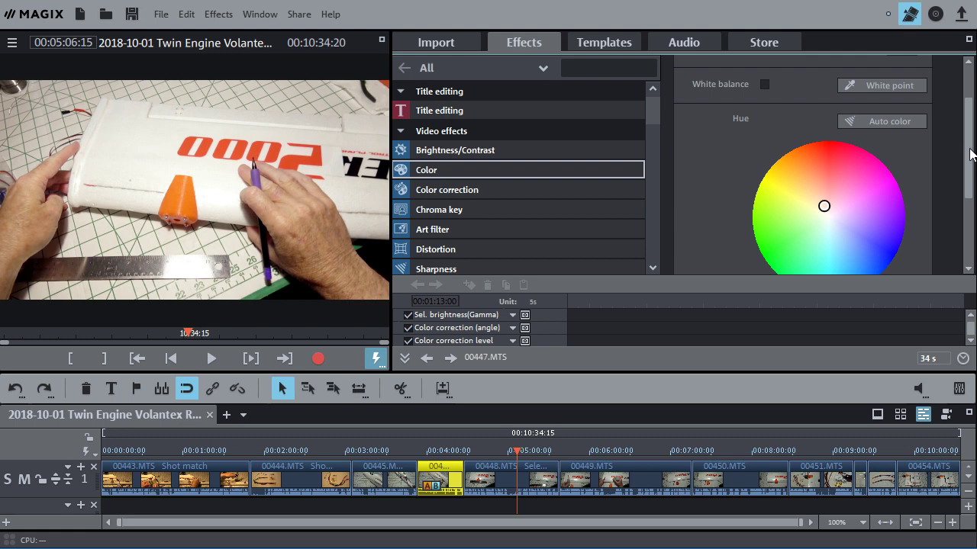
pyautogui.moveTo(972, 154); pyautogui.dragTo(971, 248)
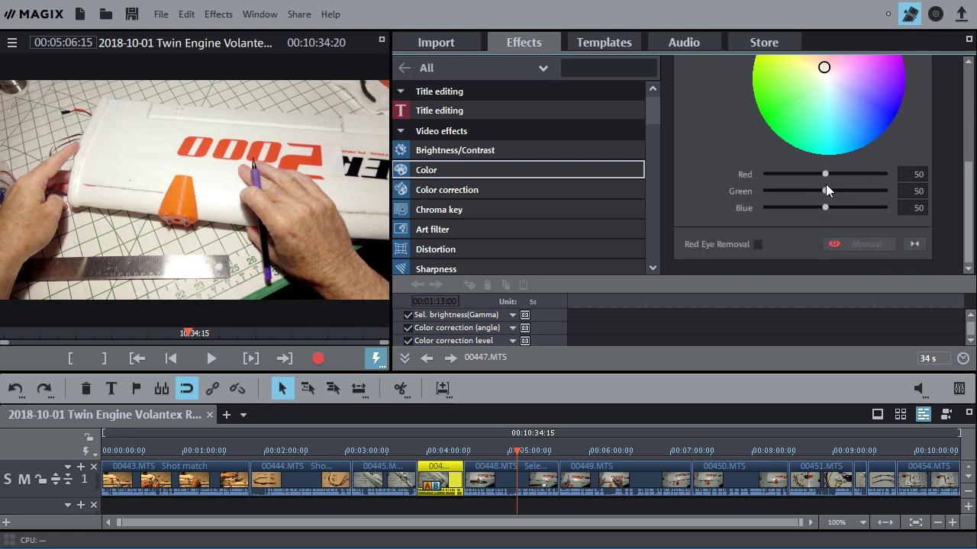
pyautogui.moveTo(975, 201)
pyautogui.mouseDown()
pyautogui.moveTo(973, 153)
pyautogui.moveTo(973, 200)
pyautogui.mouseUp()
pyautogui.click(486, 151)
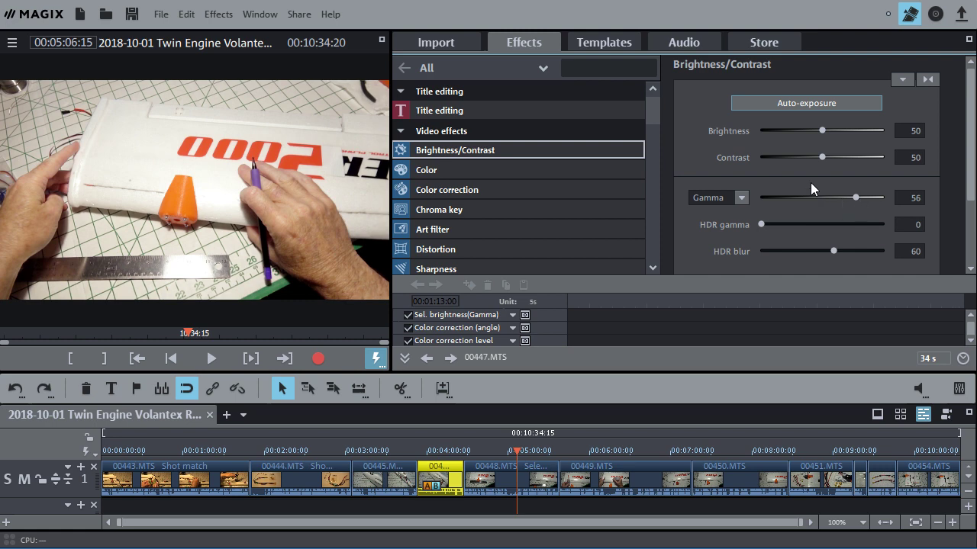
pyautogui.moveTo(972, 136)
pyautogui.mouseDown()
pyautogui.moveTo(973, 179)
pyautogui.moveTo(972, 136)
pyautogui.mouseUp()
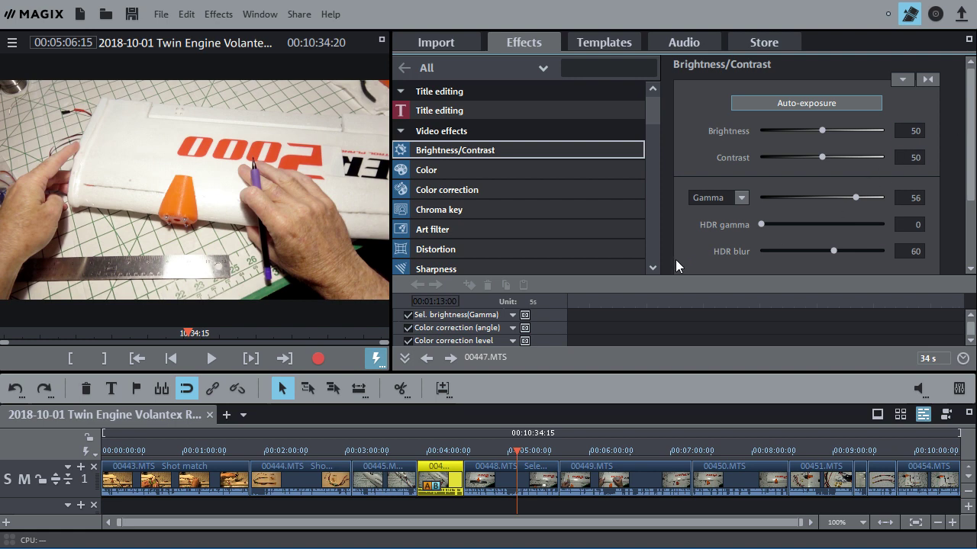